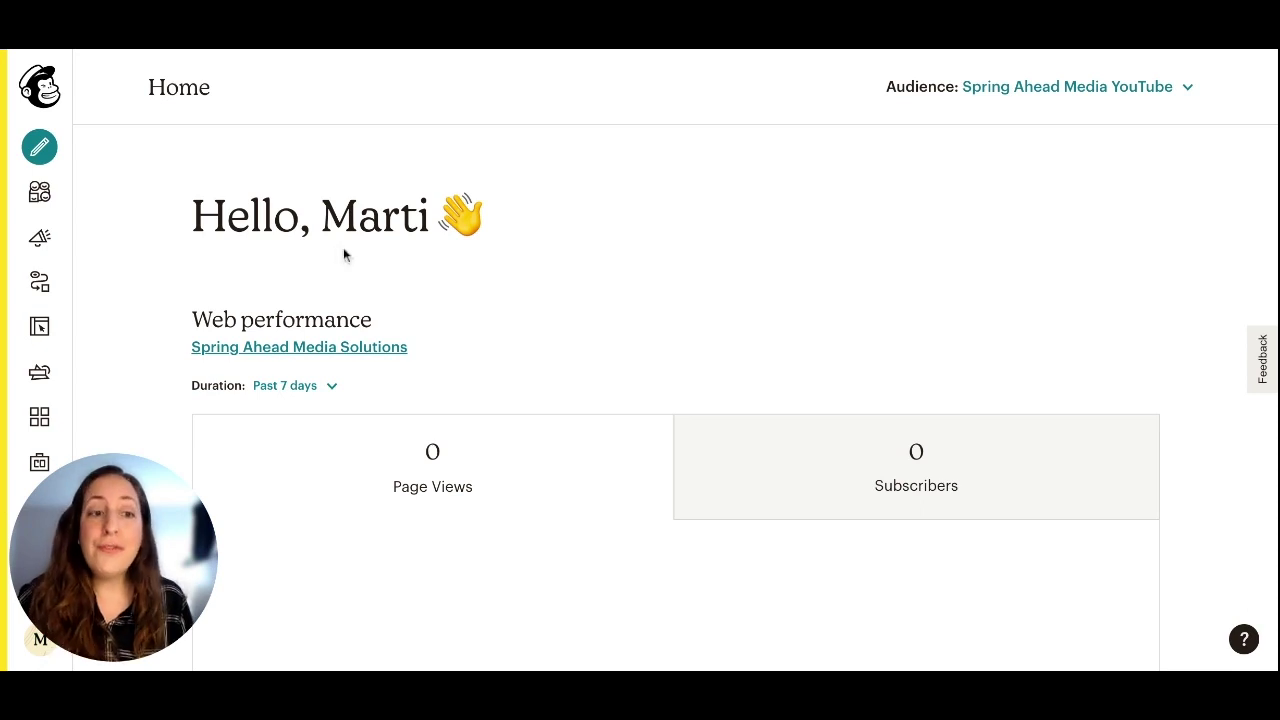
Filter the Campaigns list to automations, which shows none yet, and start a new automation email.
left_click(52, 291)
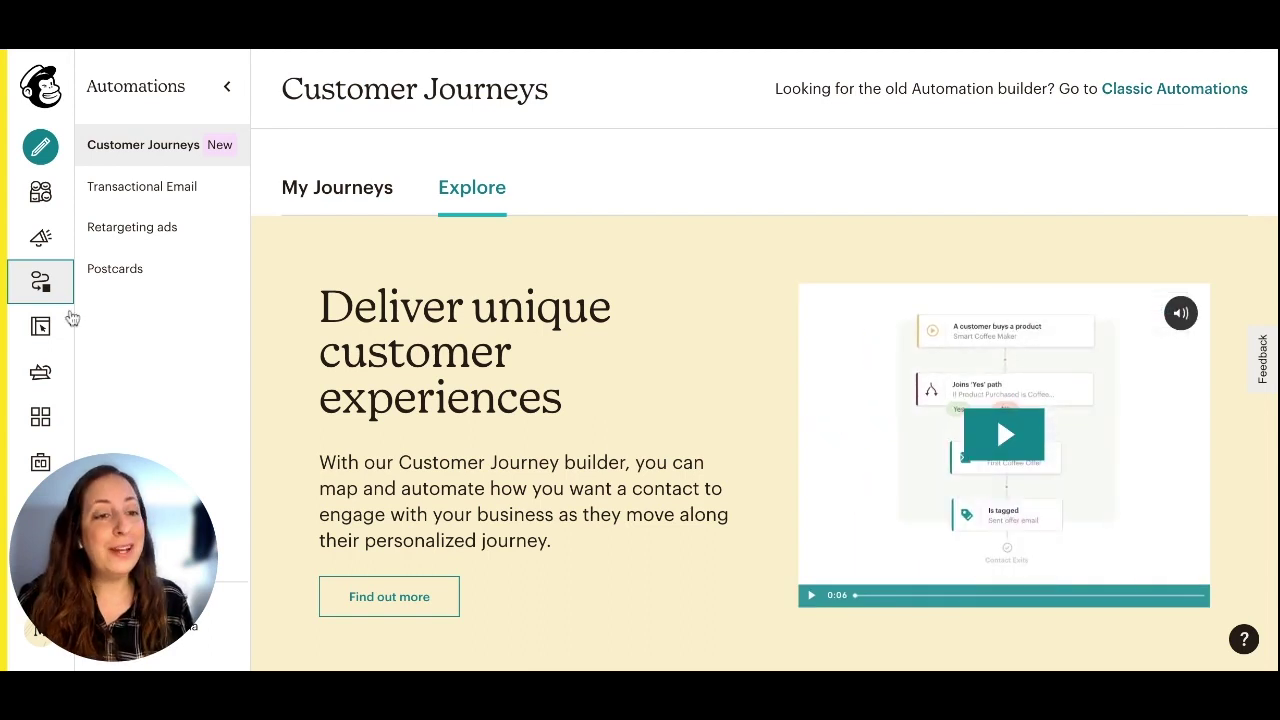
left_click(40, 240)
scroll(321, 345, "down", 5)
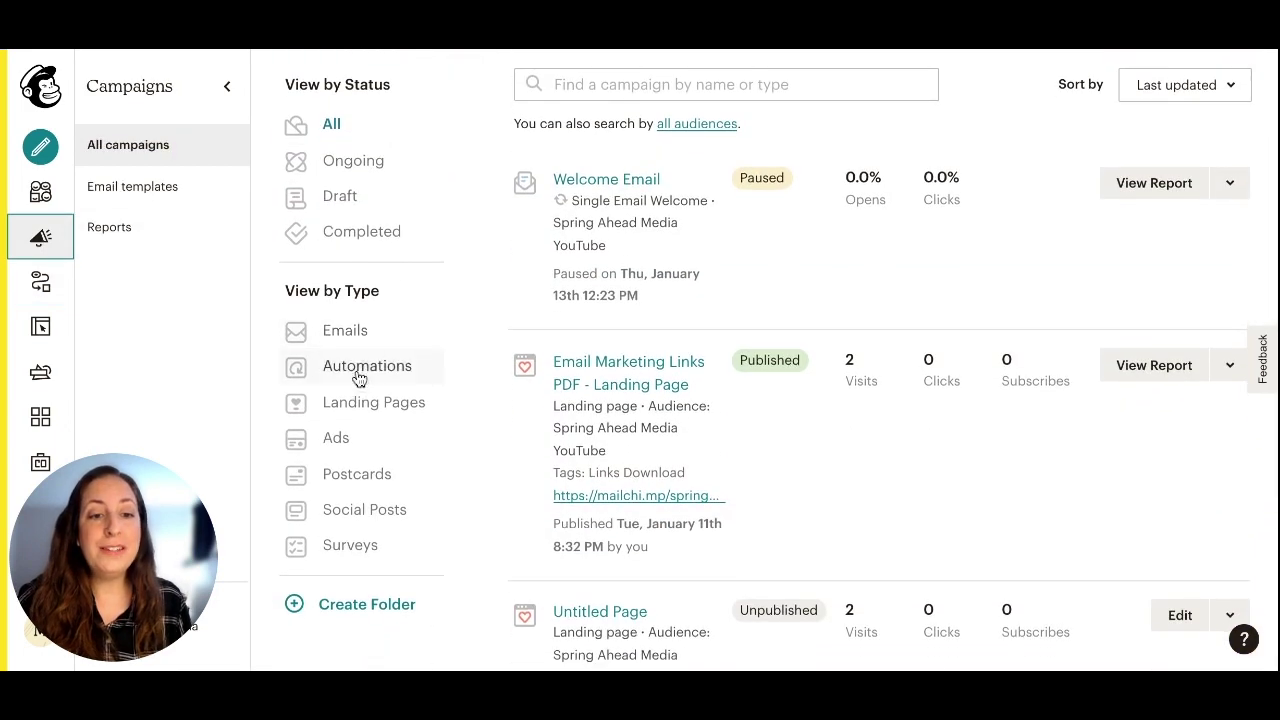
left_click(358, 370)
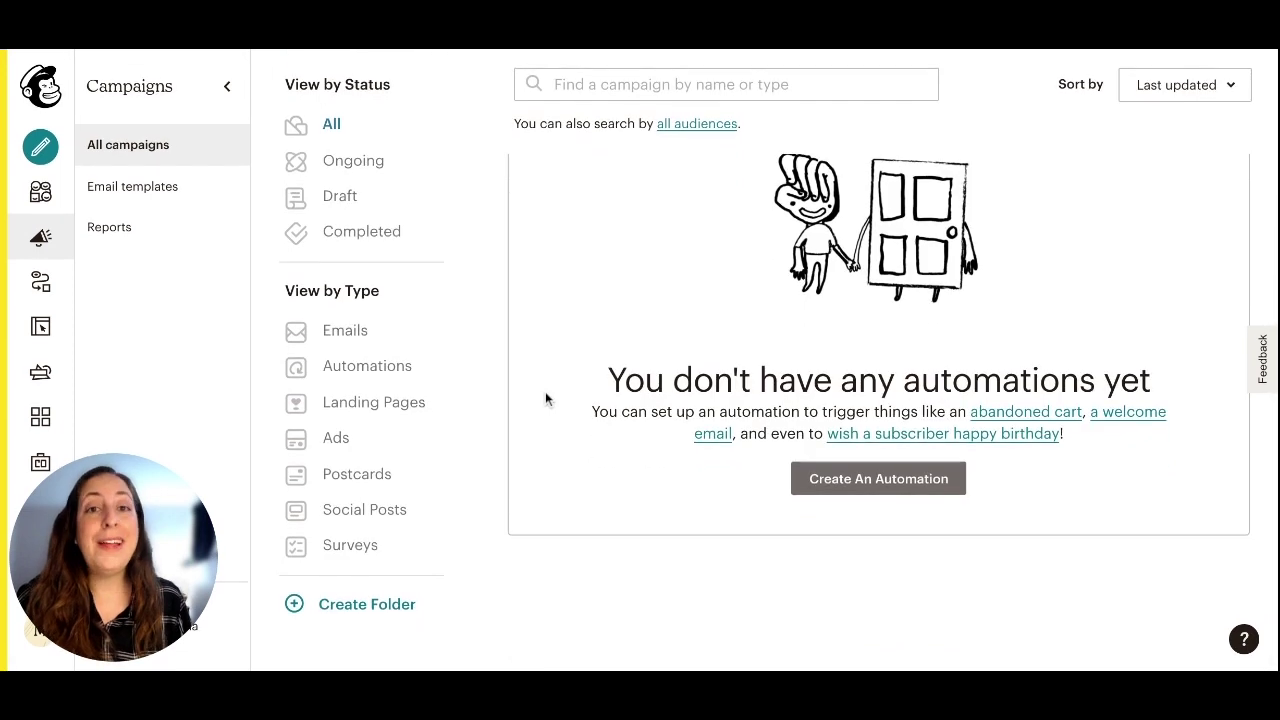
left_click(865, 493)
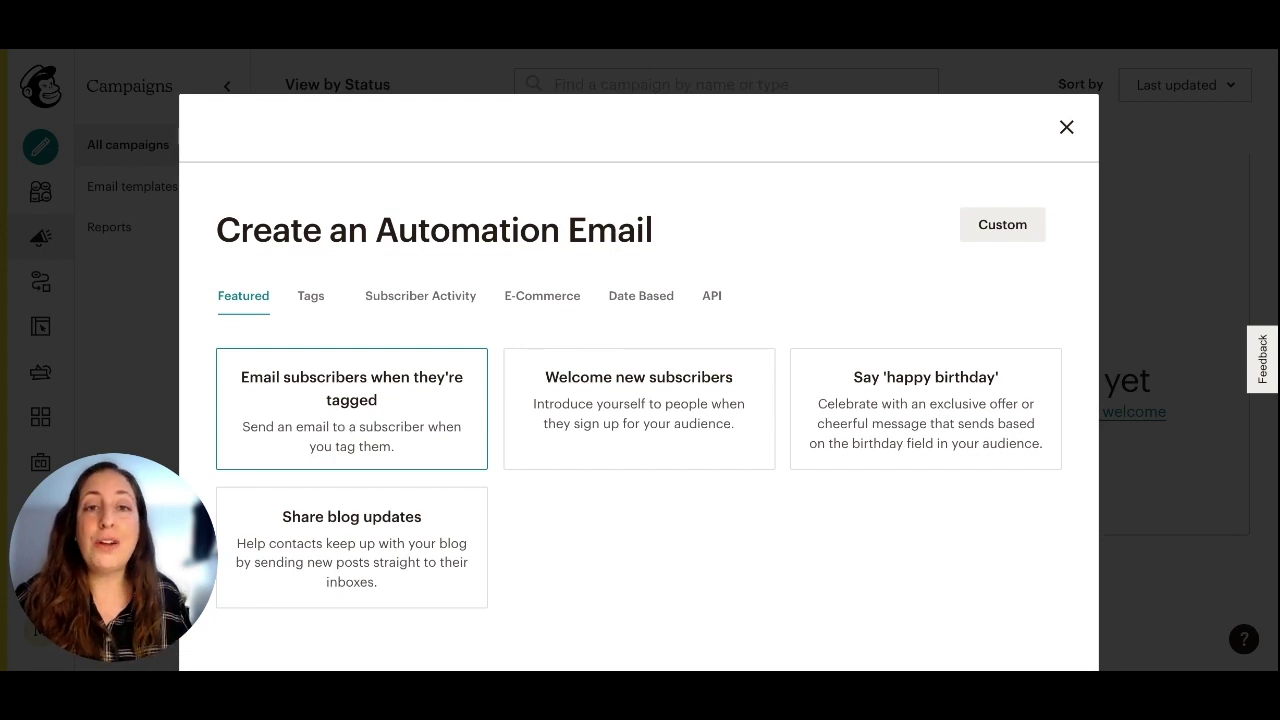
Begin an 'Email subscribers when they're tagged' automation for the Spring Ahead Media YouTube audience.
left_click(484, 452)
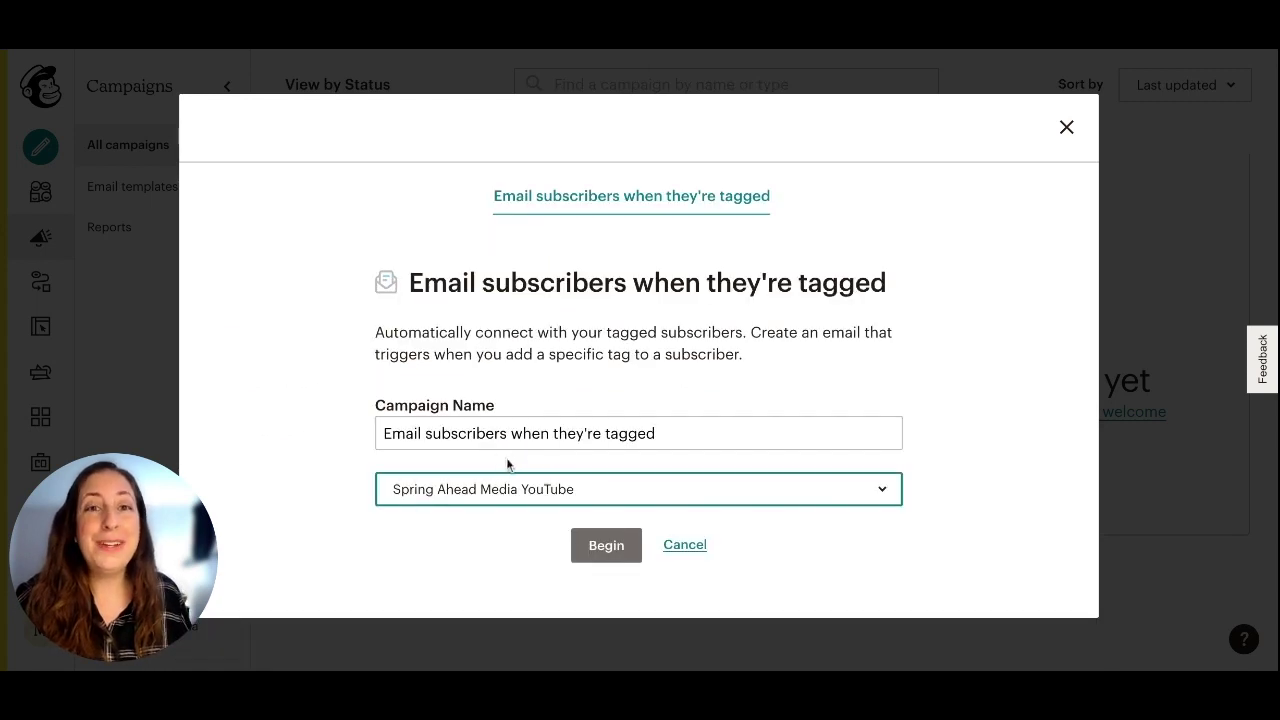
left_click(592, 553)
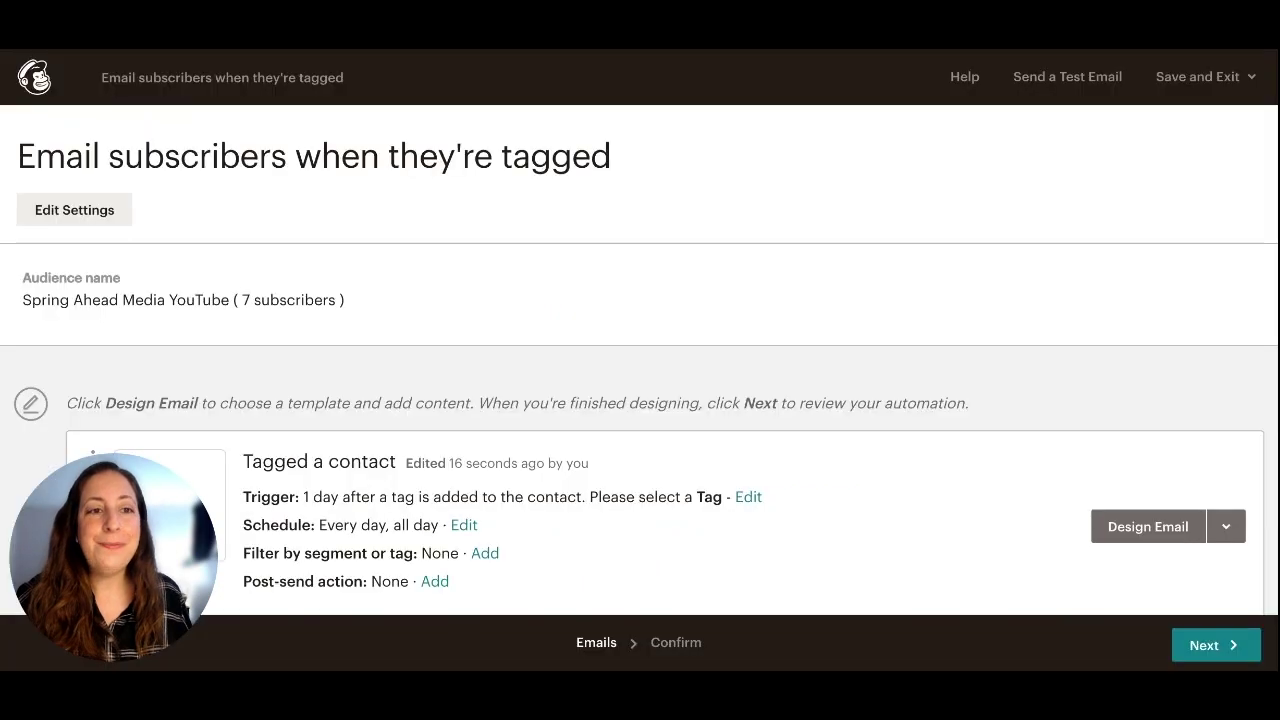
Rename the workflow to 'Email Links PDF' in its settings.
left_click(62, 211)
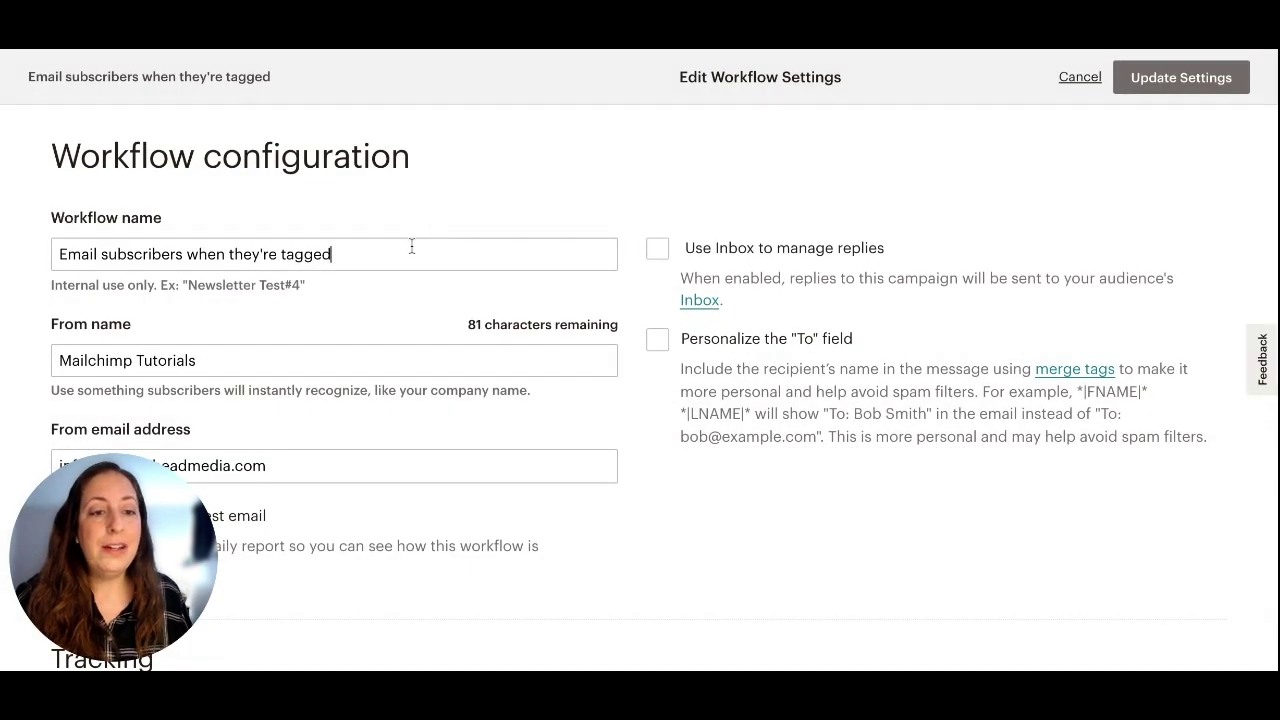
left_click(413, 247)
key("ctrl+a")
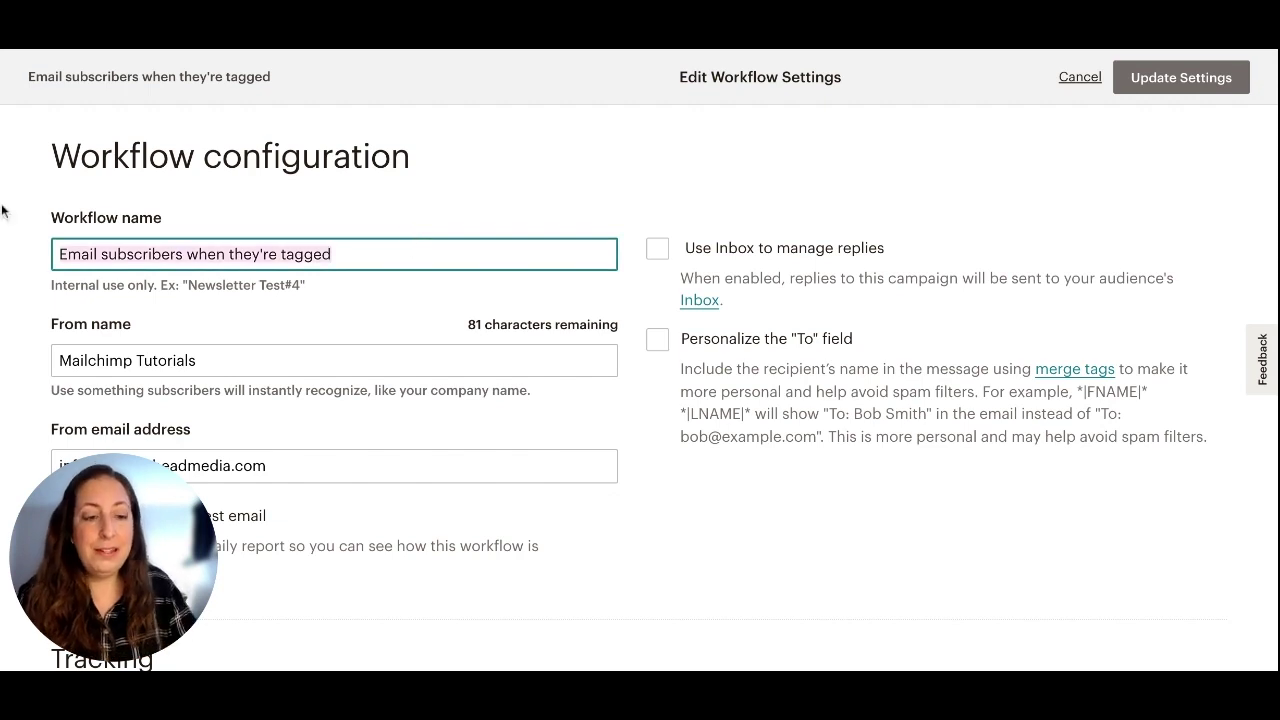
type("Email")
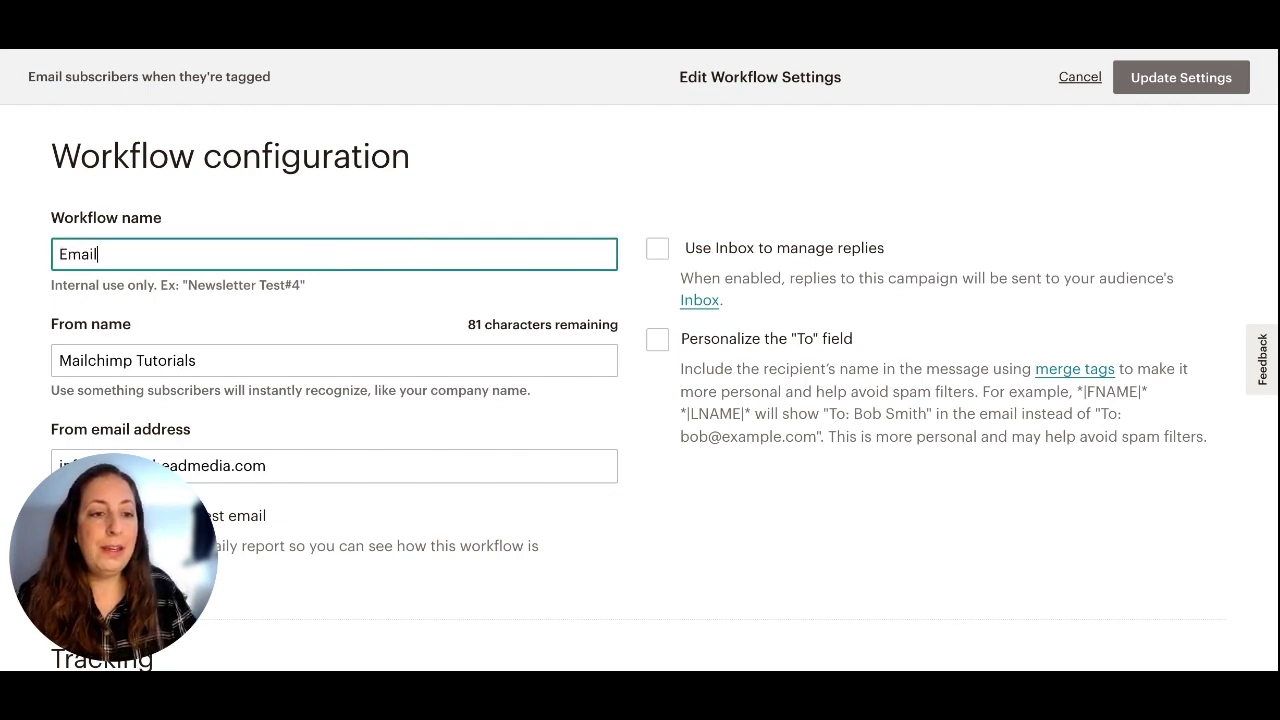
type(" Links PDF")
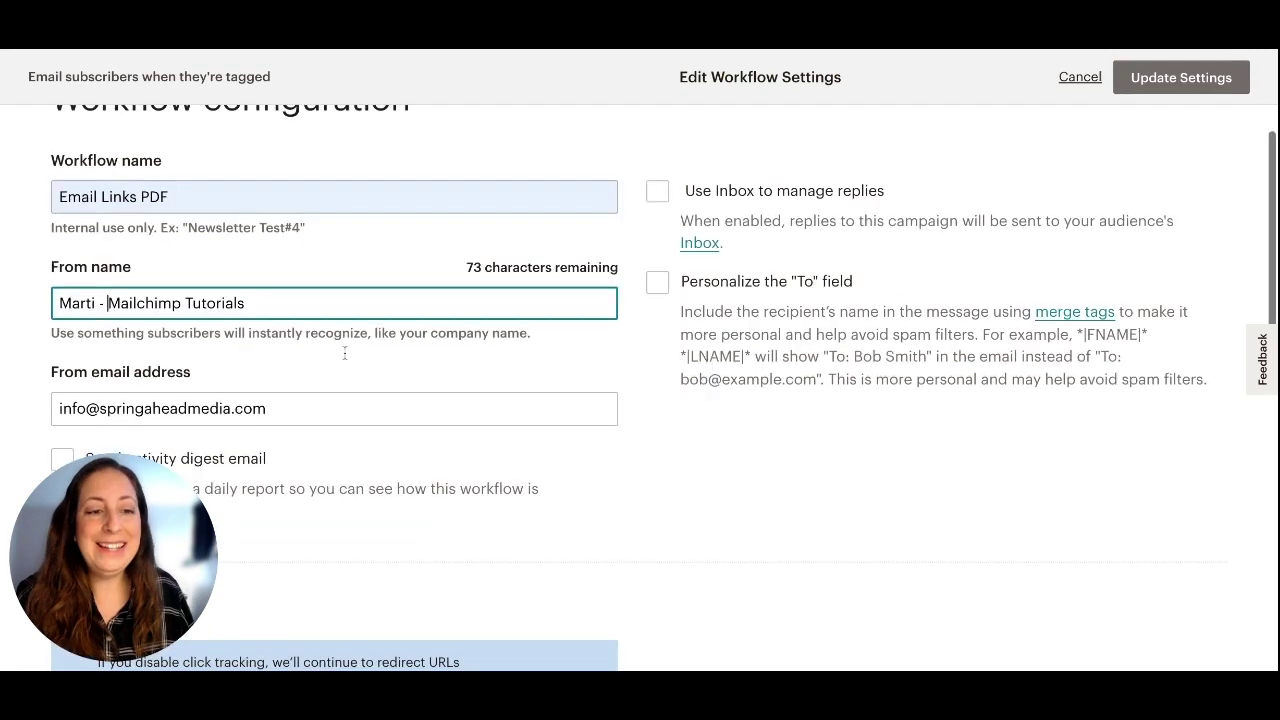
Personalize the To field with the *|FNAME|* merge tag.
scroll(345, 350, "down", 3)
scroll(347, 354, "up", 1)
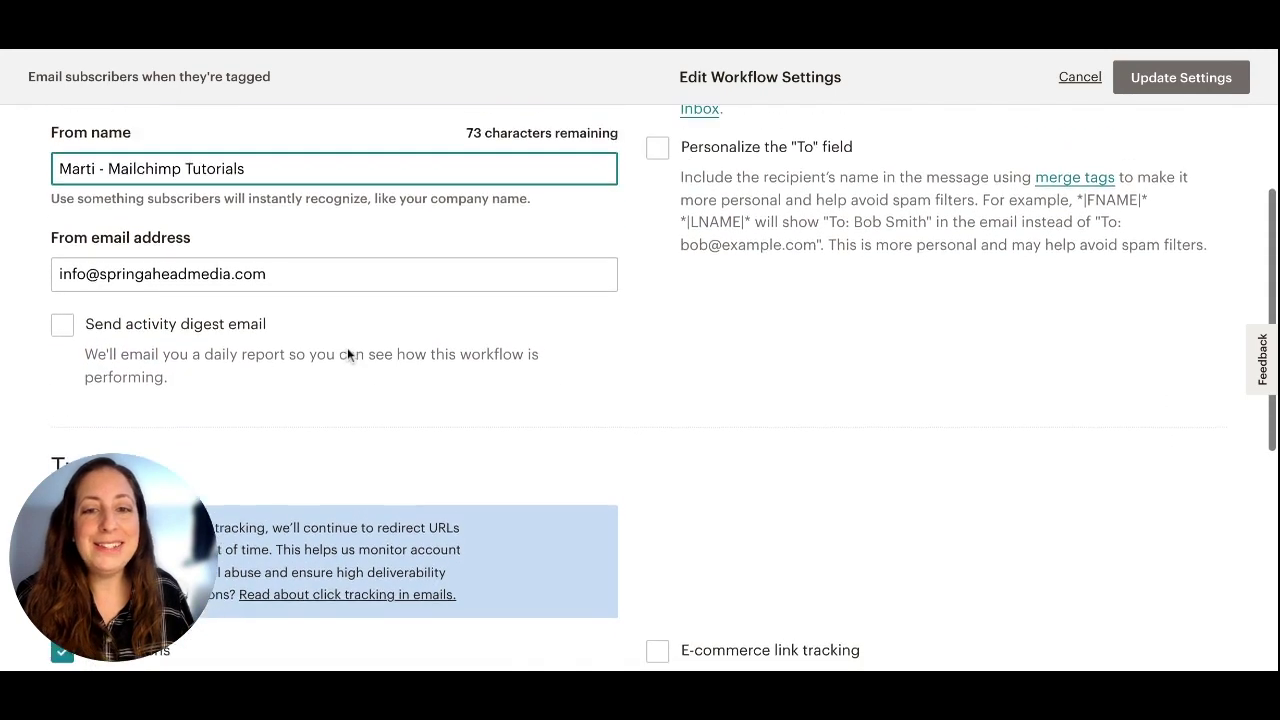
scroll(347, 354, "up", 1)
left_click(657, 252)
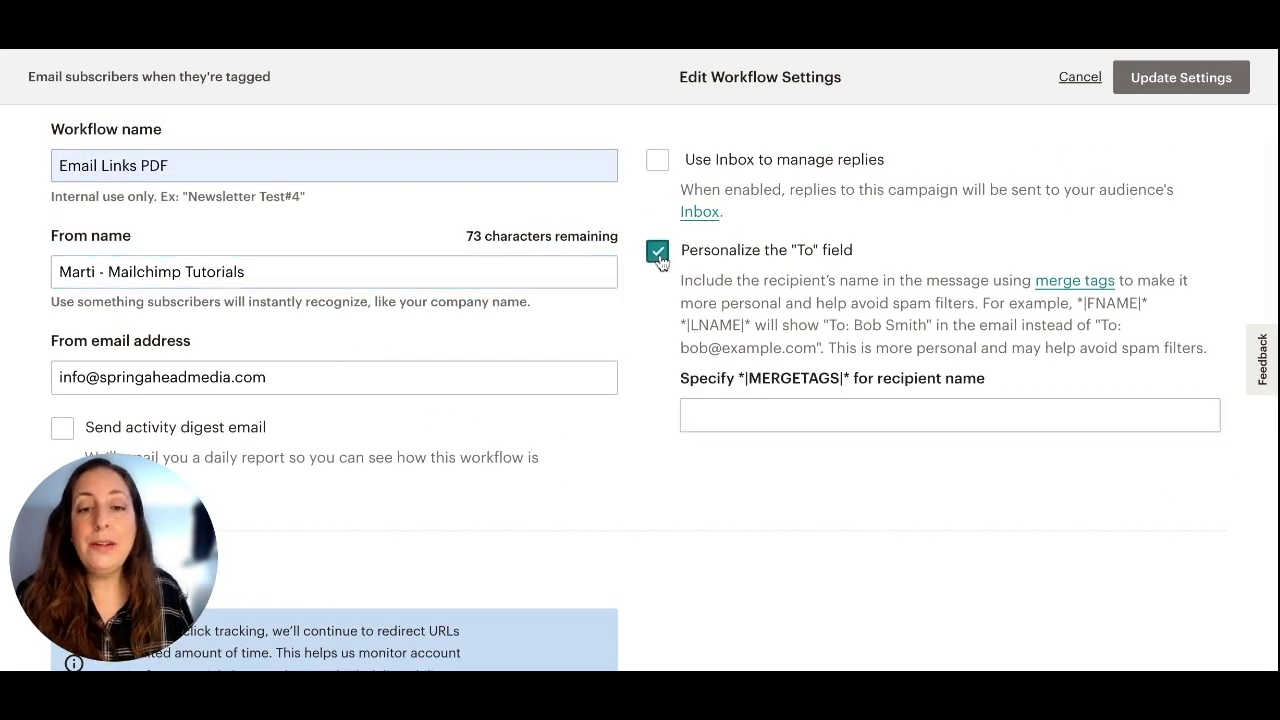
left_click(738, 415)
type("*|FNAME|* *|LNAME|*")
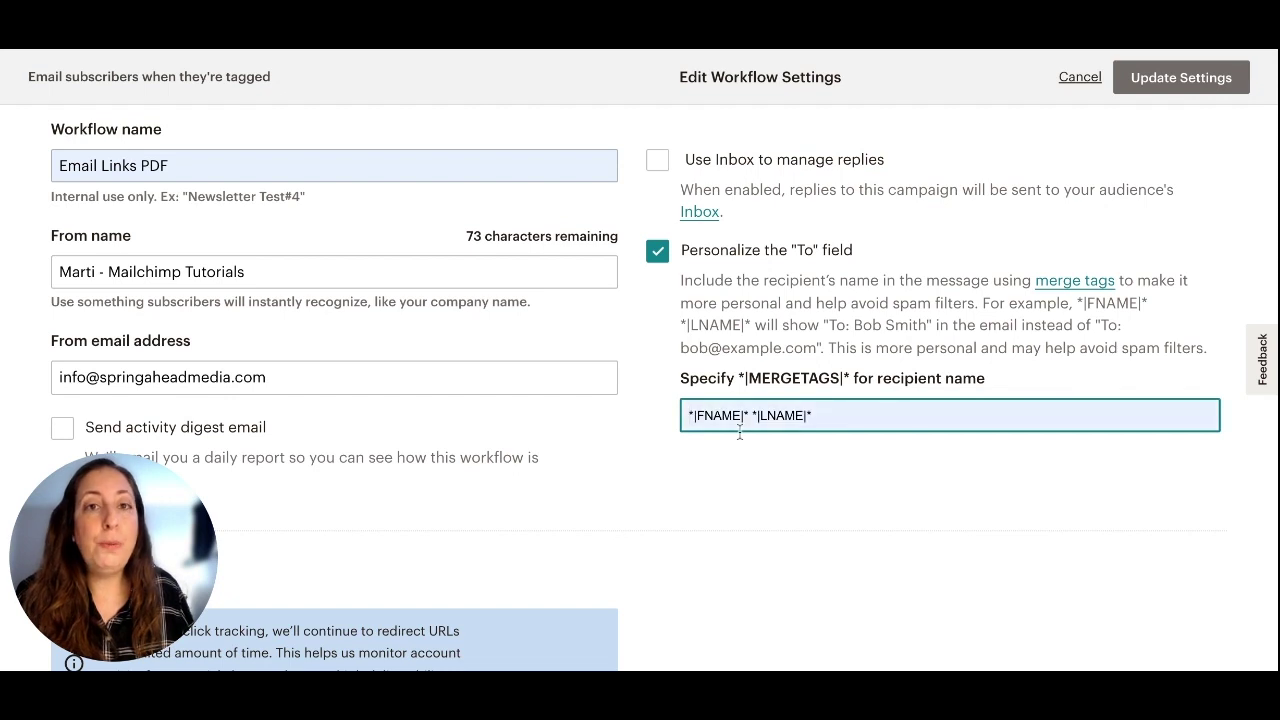
key("BackSpace")
key("BackSpace")
key("BackSpace")
key("BackSpace")
key("BackSpace")
key("BackSpace")
key("BackSpace")
key("BackSpace")
key("BackSpace")
key("BackSpace")
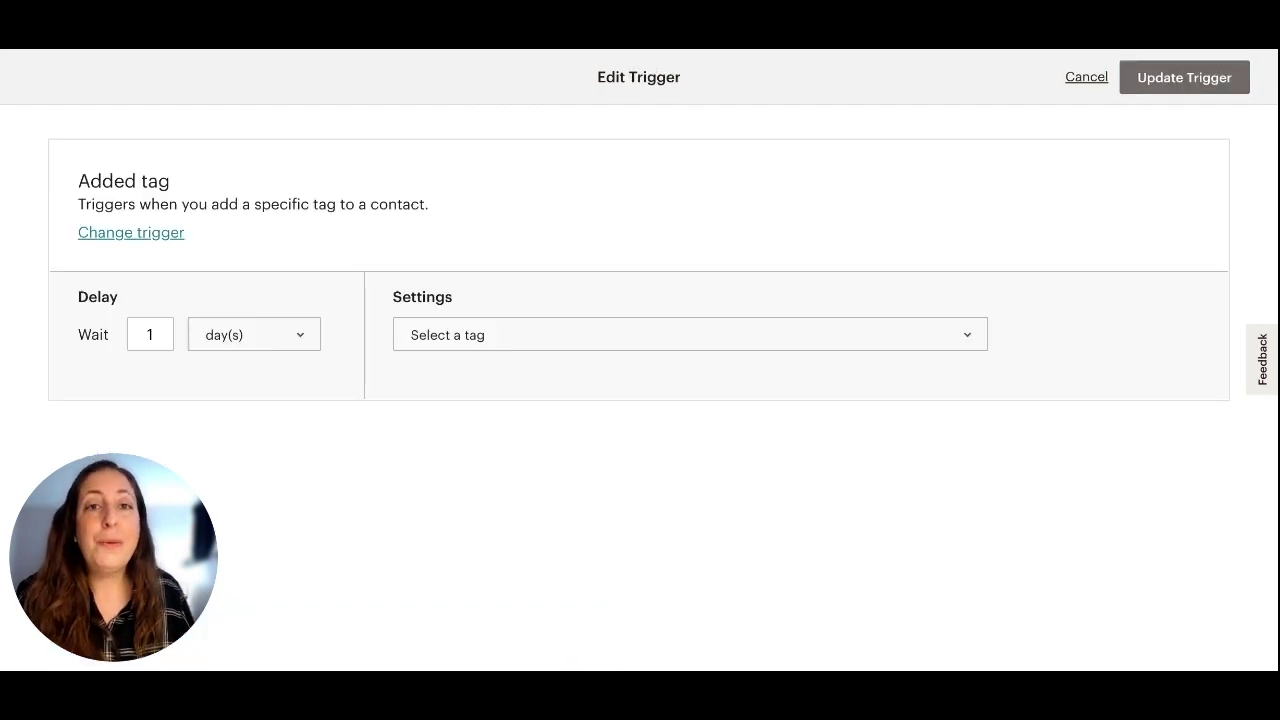
Trigger the email immediately when the 'Email Marketing Links Download' tag is added, and update the trigger.
left_click(601, 339)
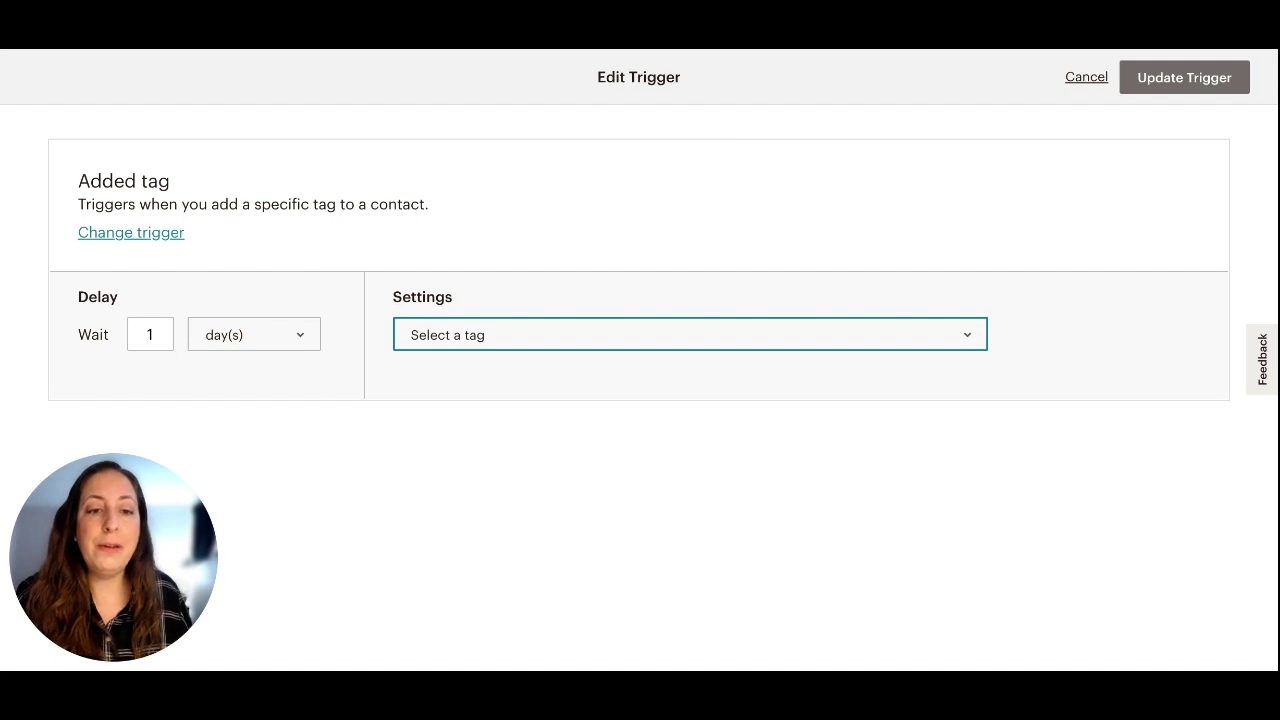
left_click(607, 364)
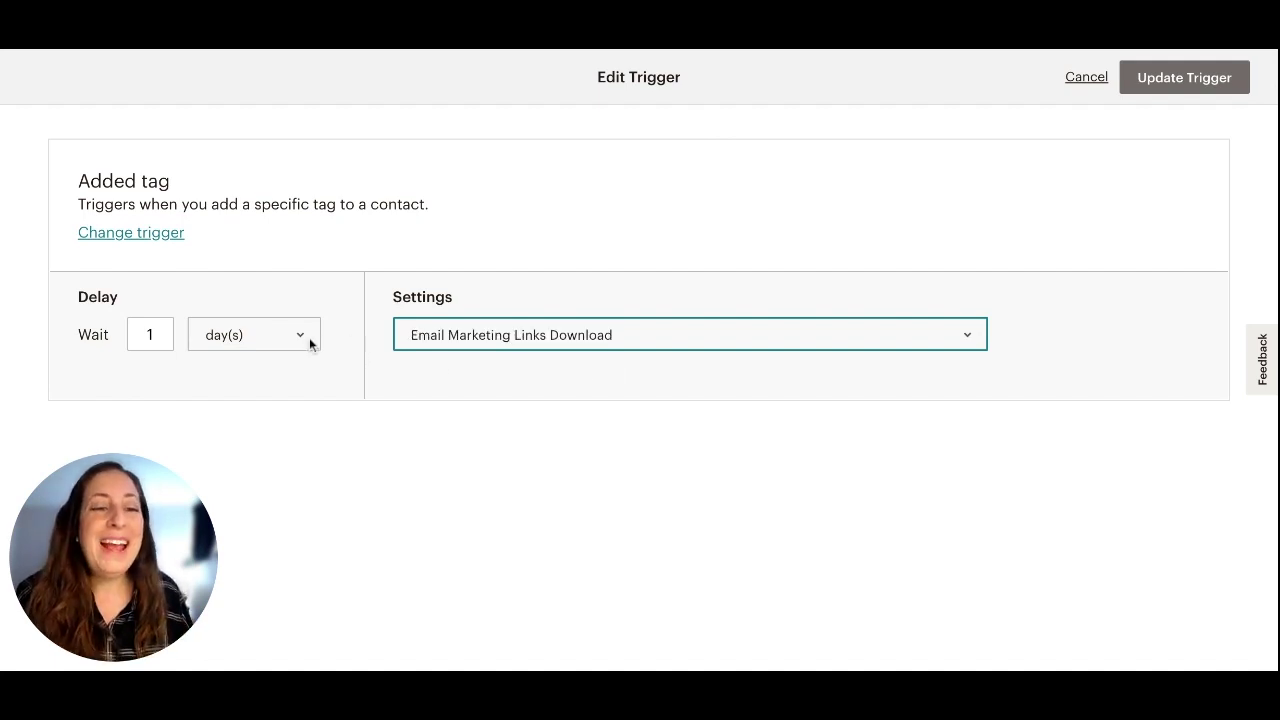
key("shift+Tab")
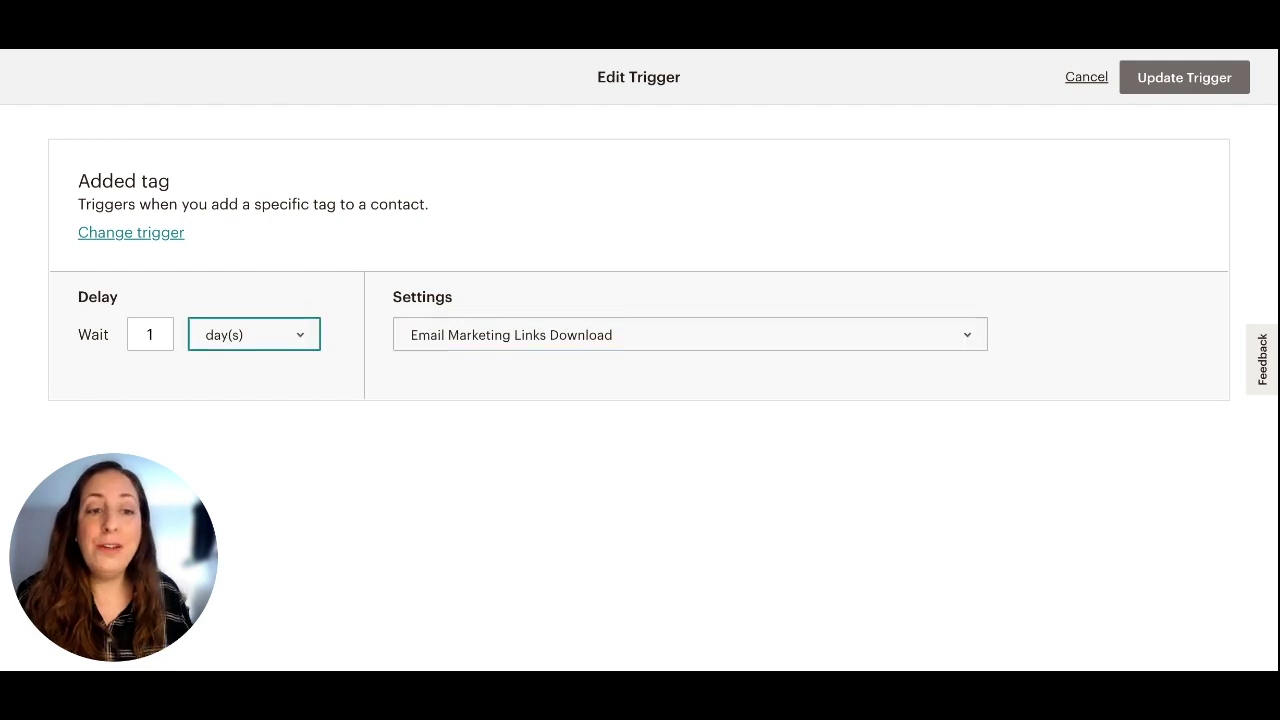
key("Up")
key("Up")
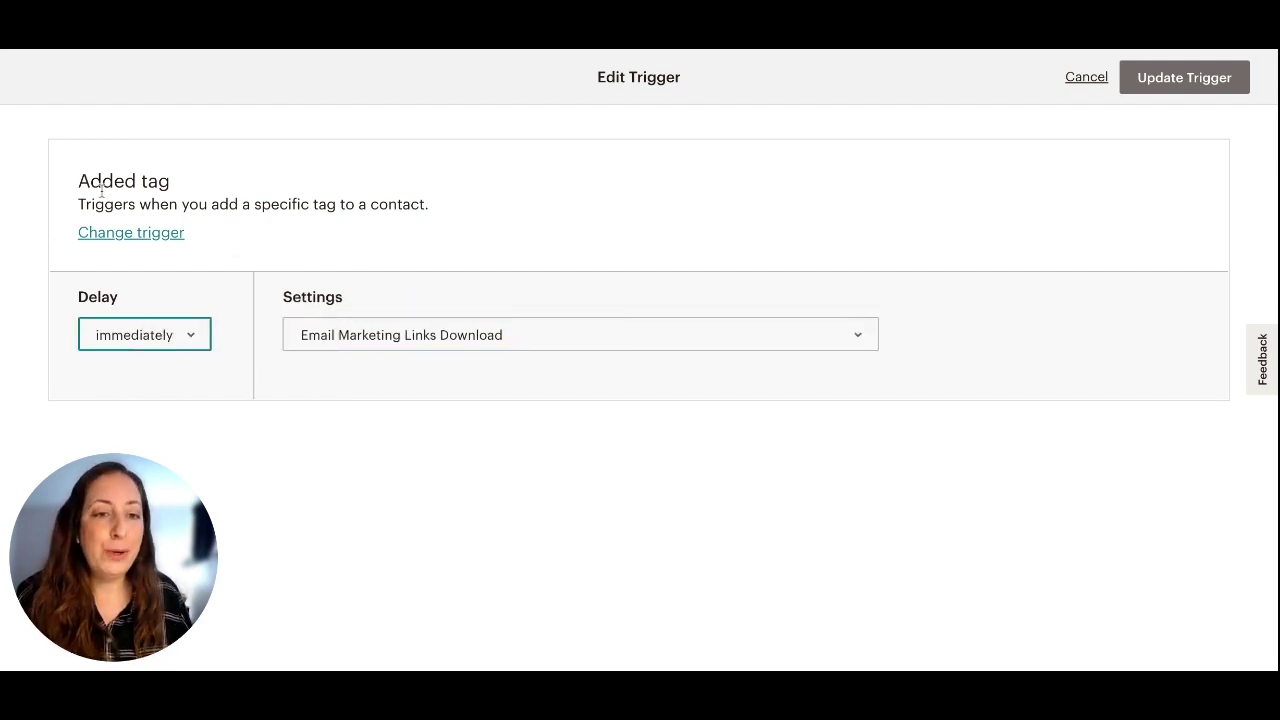
left_click(1184, 80)
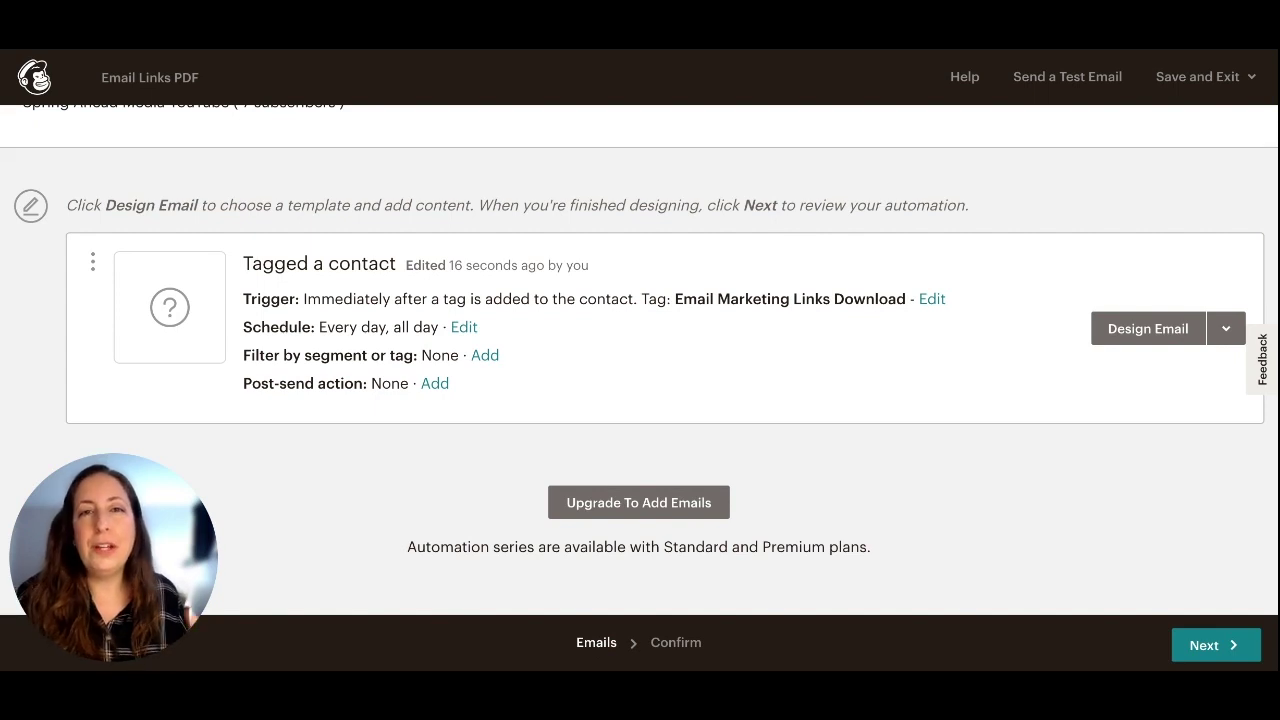
Open the email's information setup, where its name is prefilled as 'Tagged a contact'.
left_click(1135, 338)
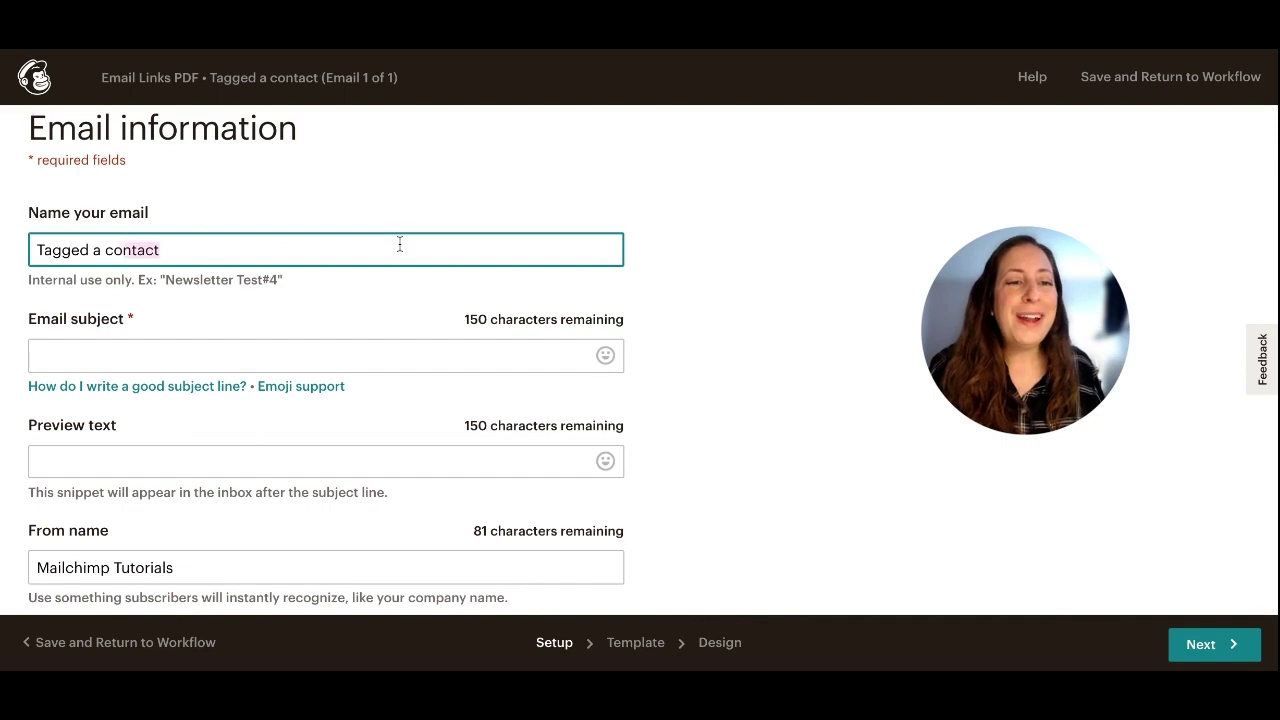
Name the email 'Email Links PDF' with subject 'Welcome to My Email List!', preview text and sender name.
key("ctrl+a")
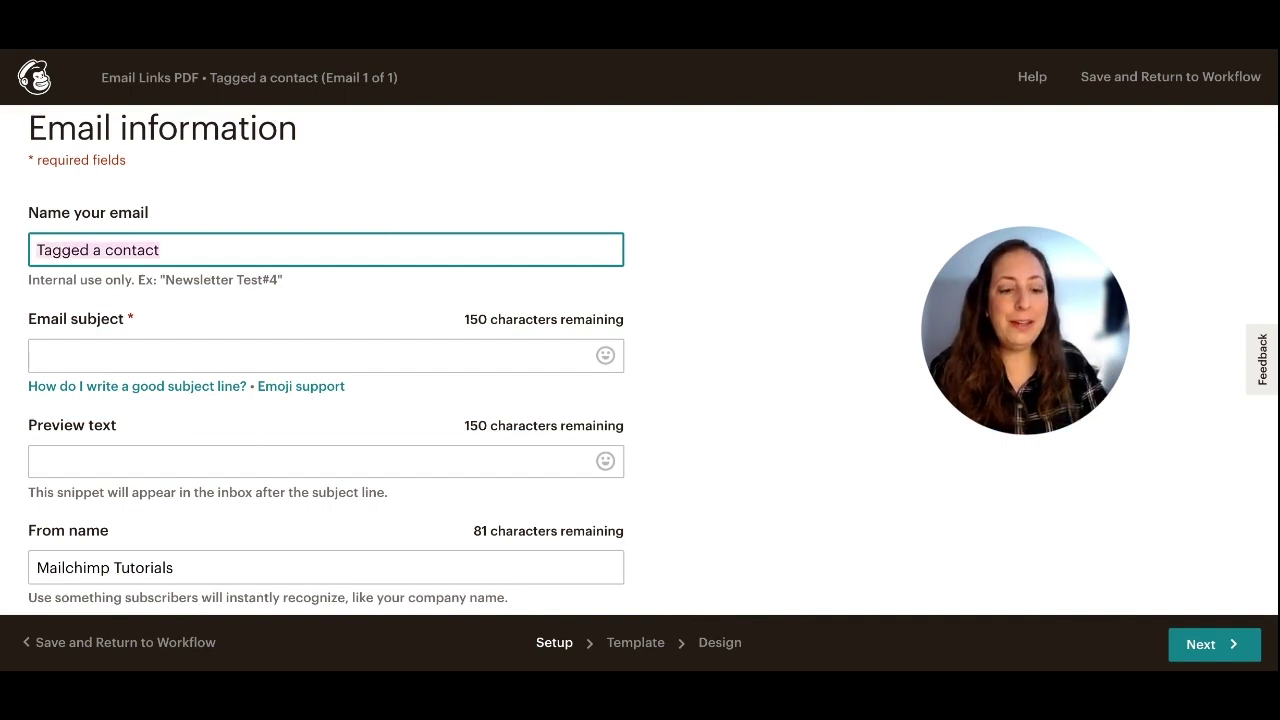
type("Email")
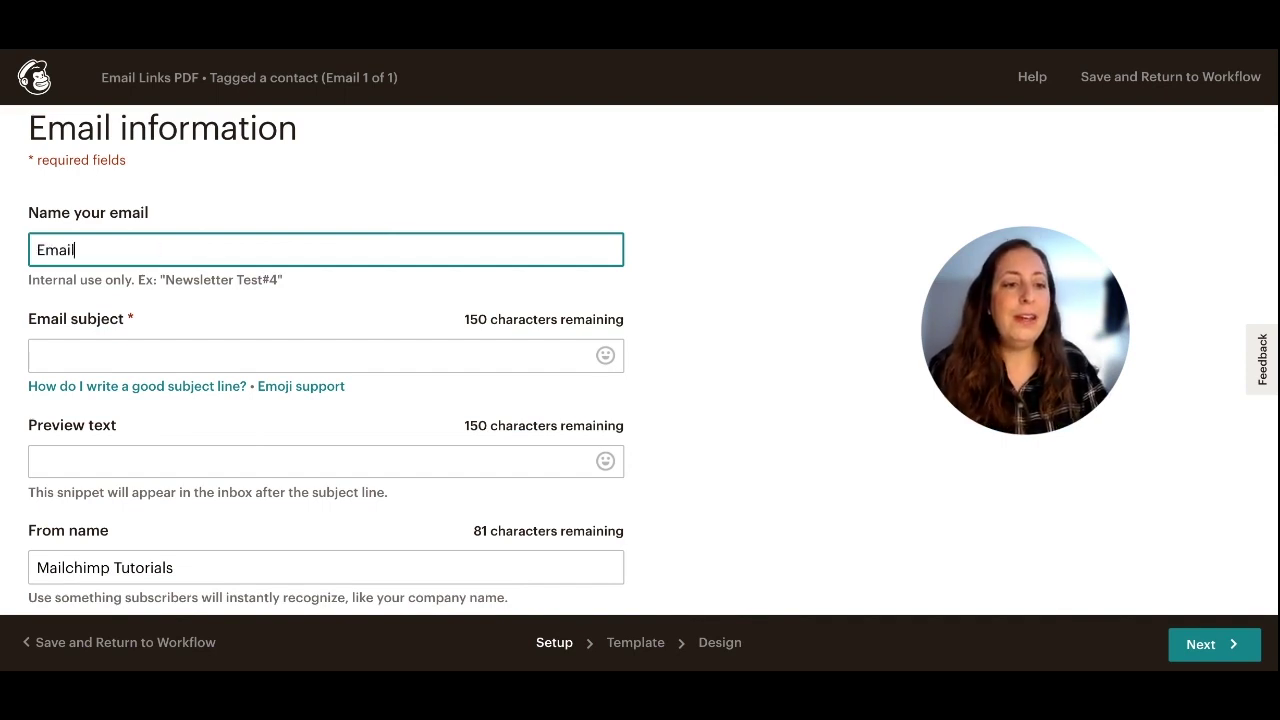
left_click(45, 293)
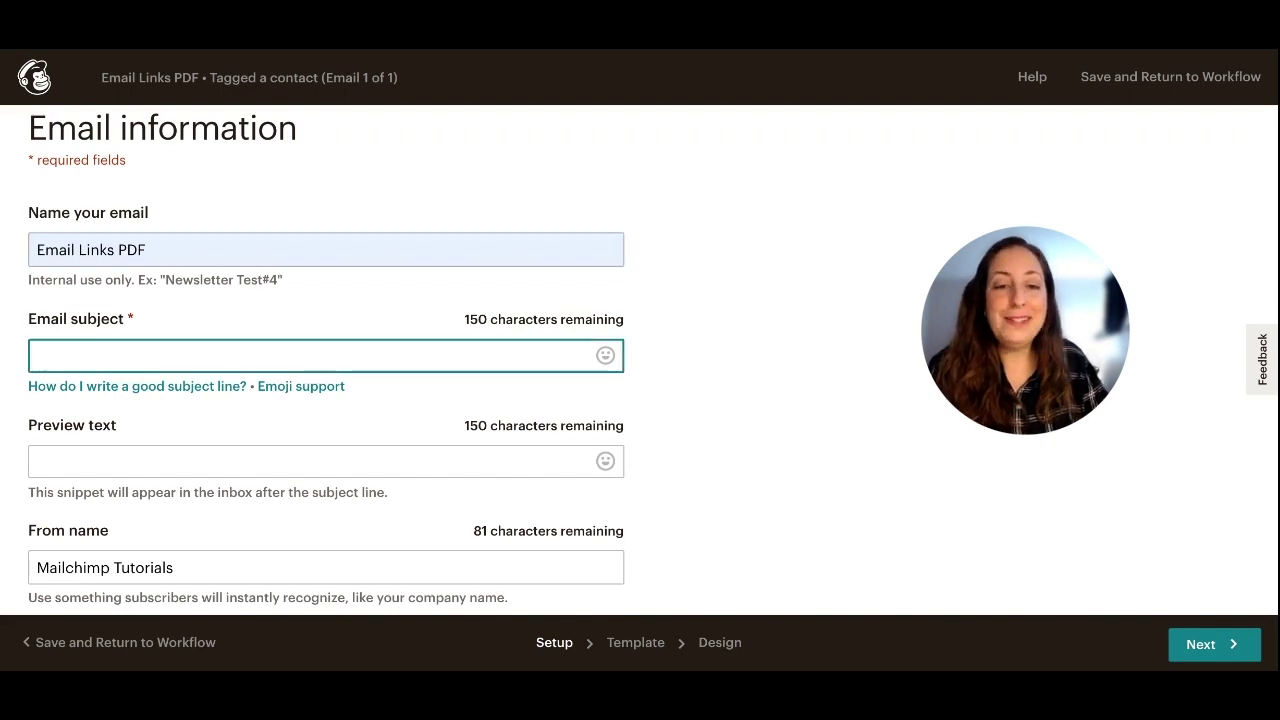
type("Welcome to My Email List!")
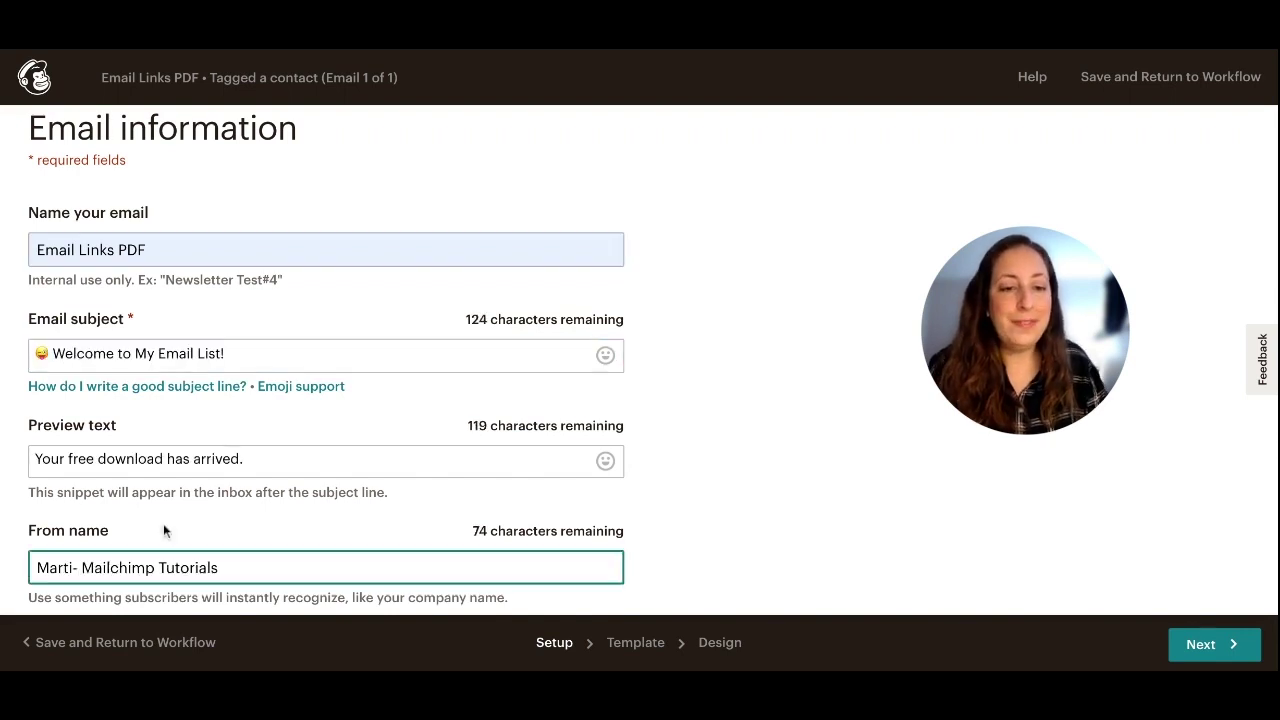
scroll(163, 523, "down", 2)
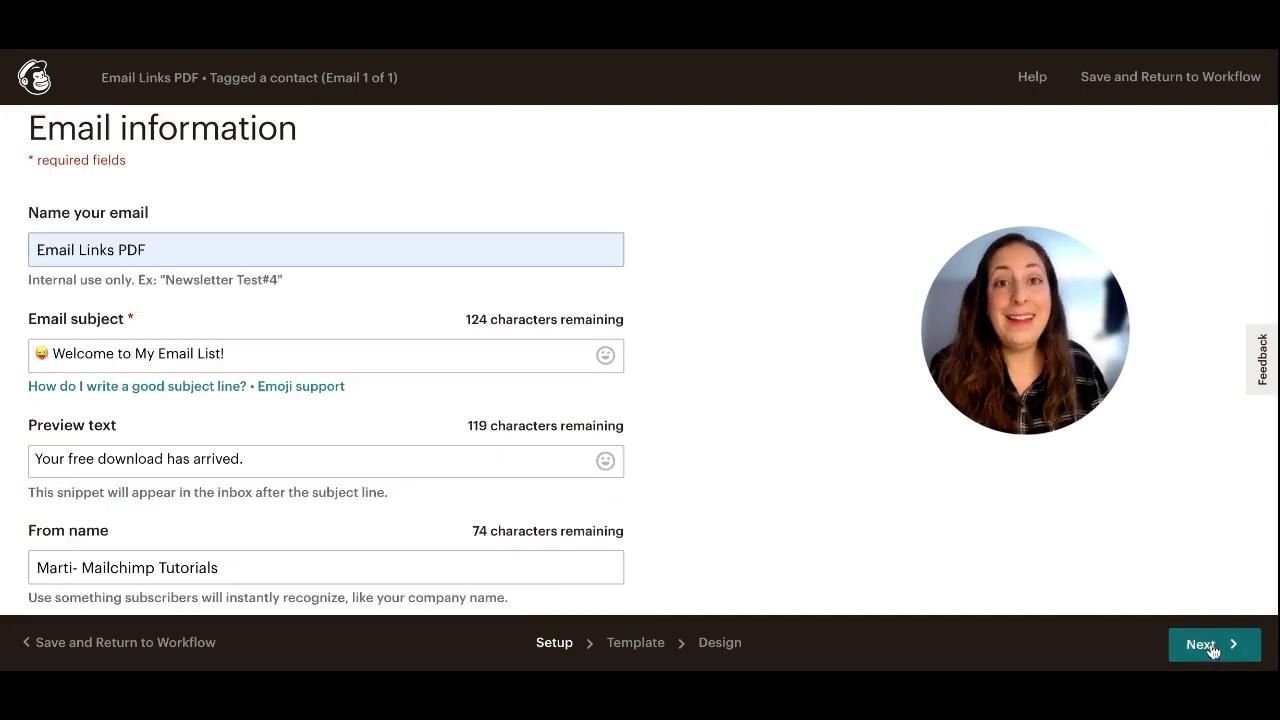
left_click(1205, 645)
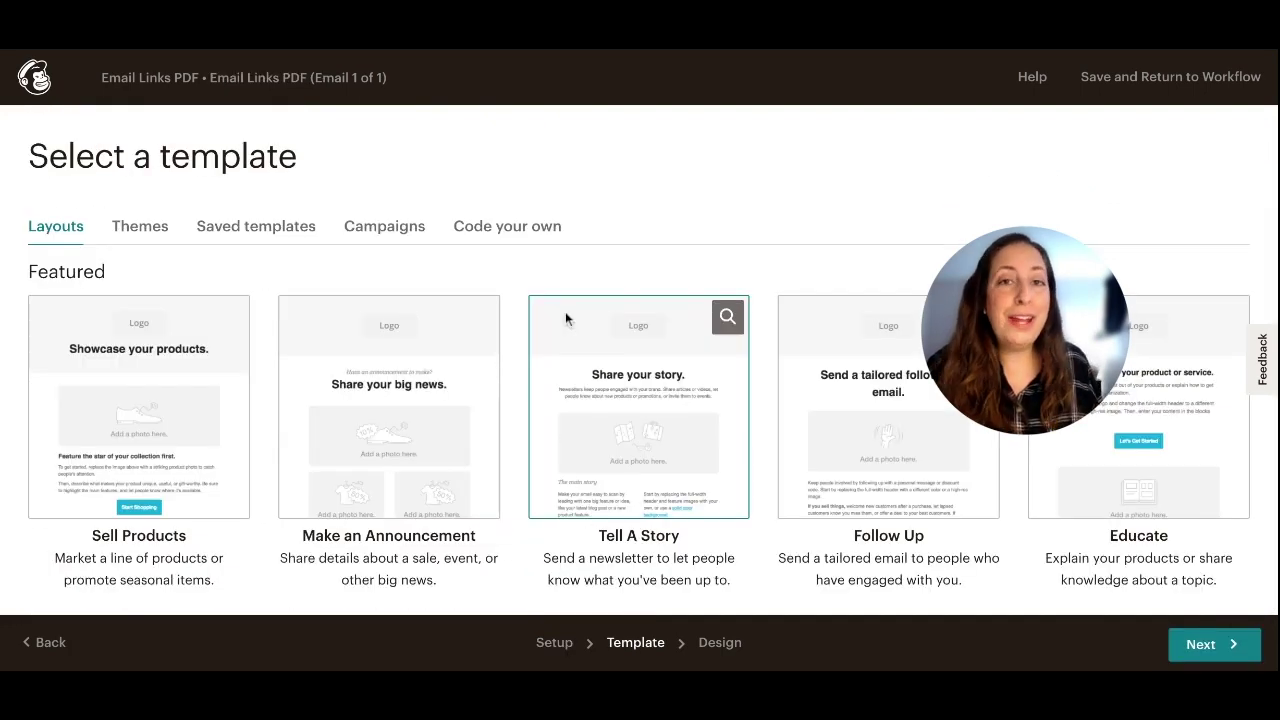
Load the saved welcome template and review its banner, greeting, FREE DOWNLOAD image and DOWNLOAD button.
scroll(326, 326, "down", 3)
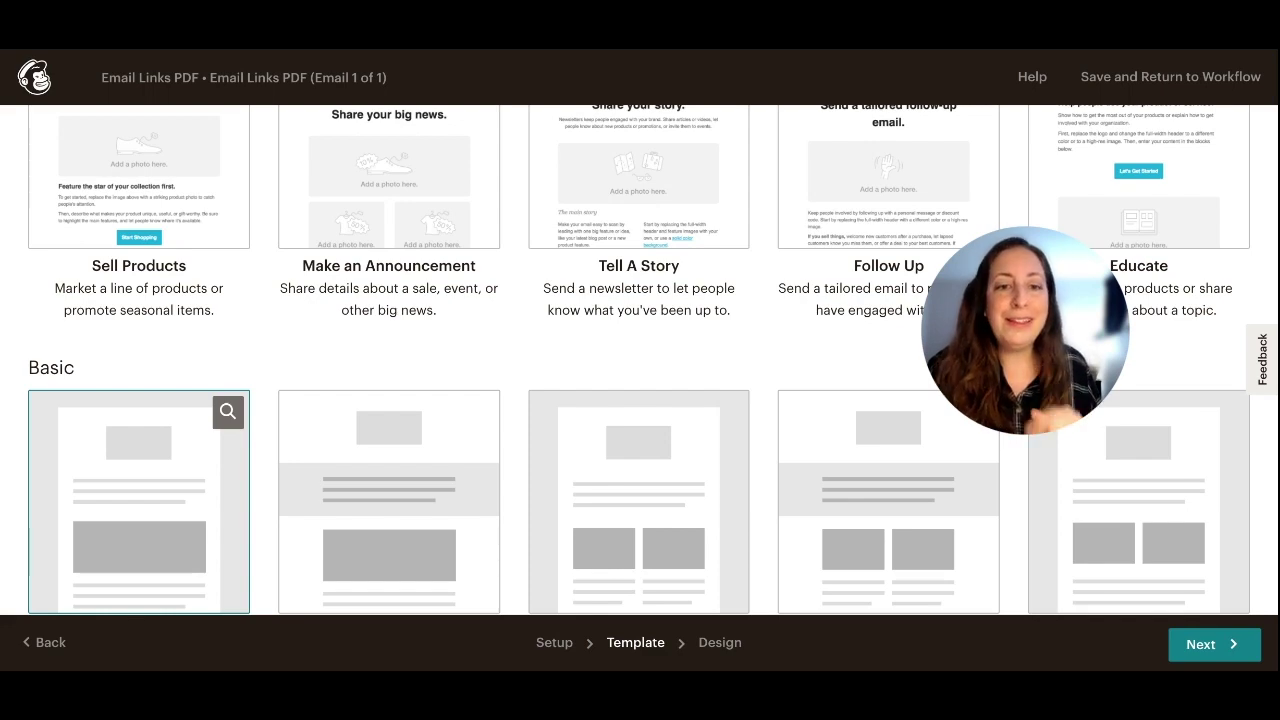
scroll(140, 450, "up", 5)
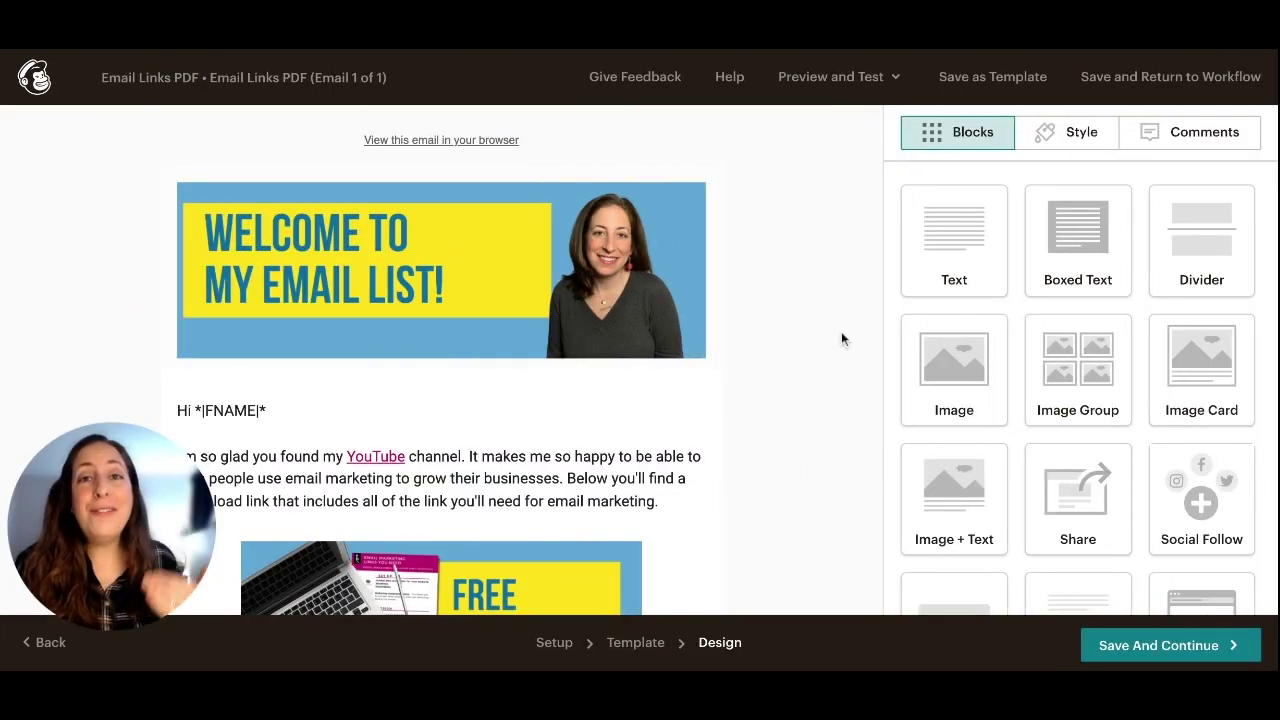
mouse_move(638, 296)
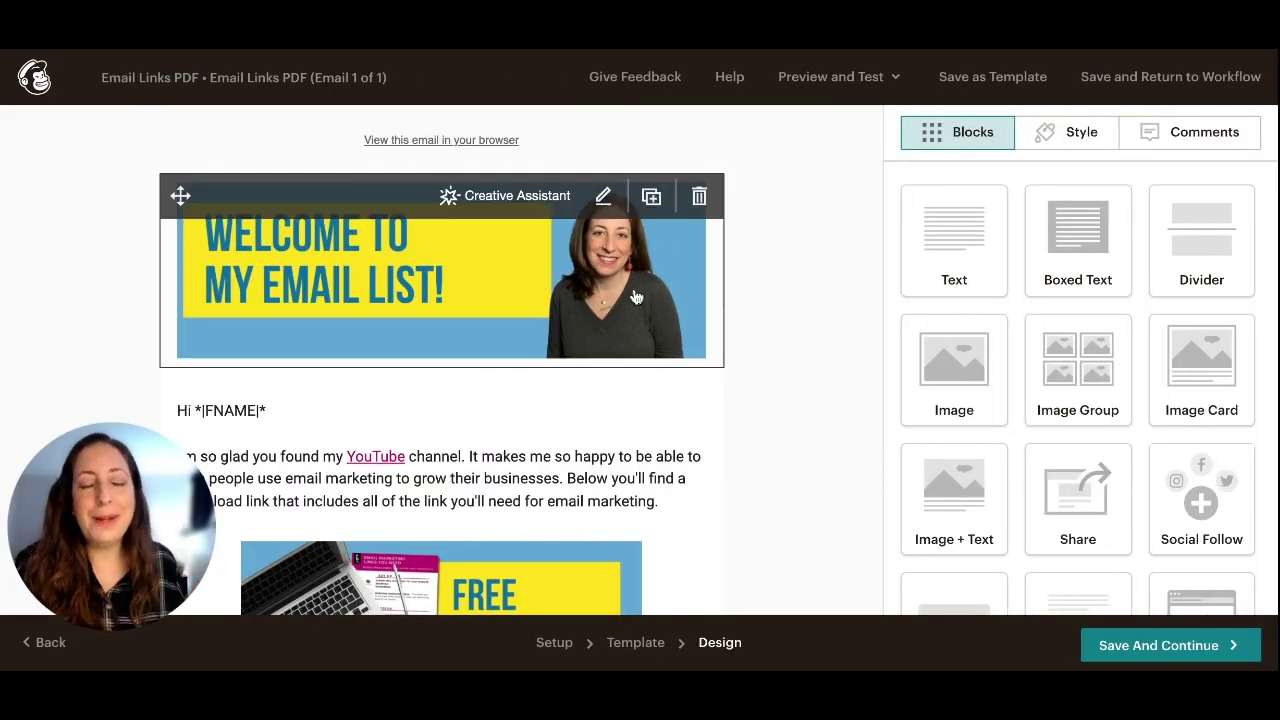
scroll(638, 296, "down", 1)
scroll(638, 296, "down", 2)
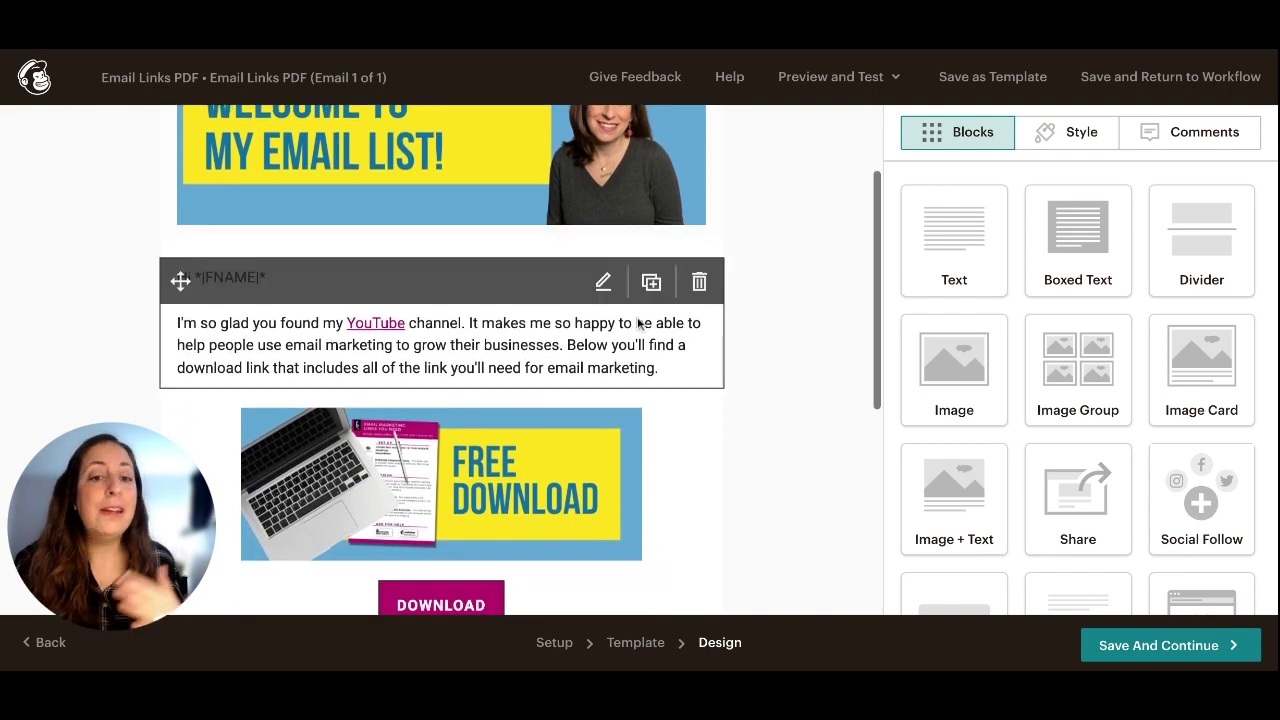
scroll(611, 374, "down", 2)
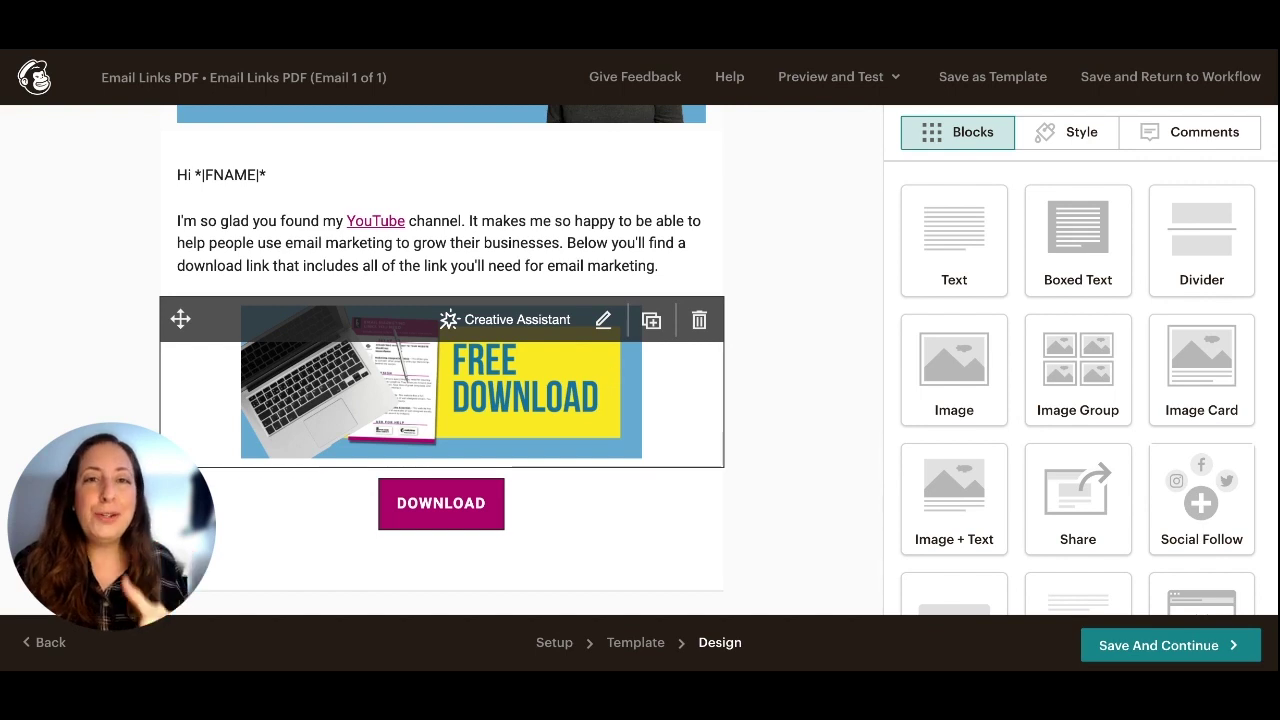
Link the DOWNLOAD button to the PDF file from Content Studio and save the design.
left_click(603, 503)
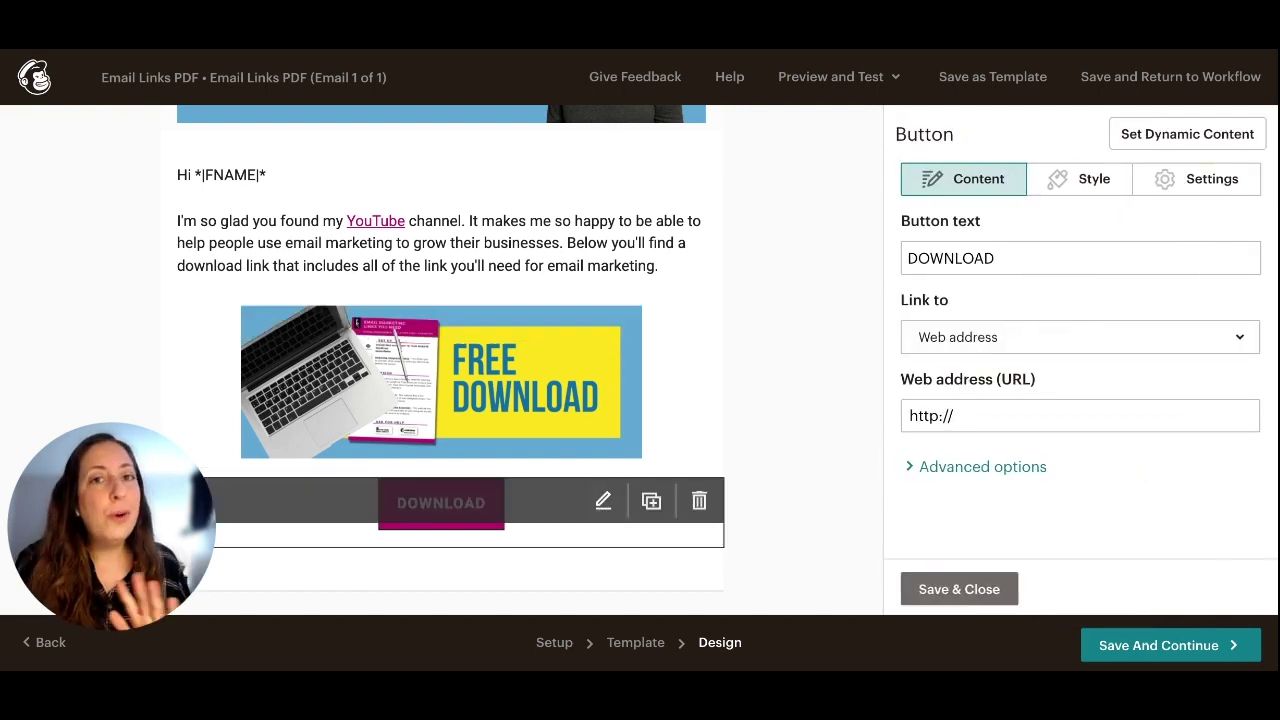
left_click(1000, 338)
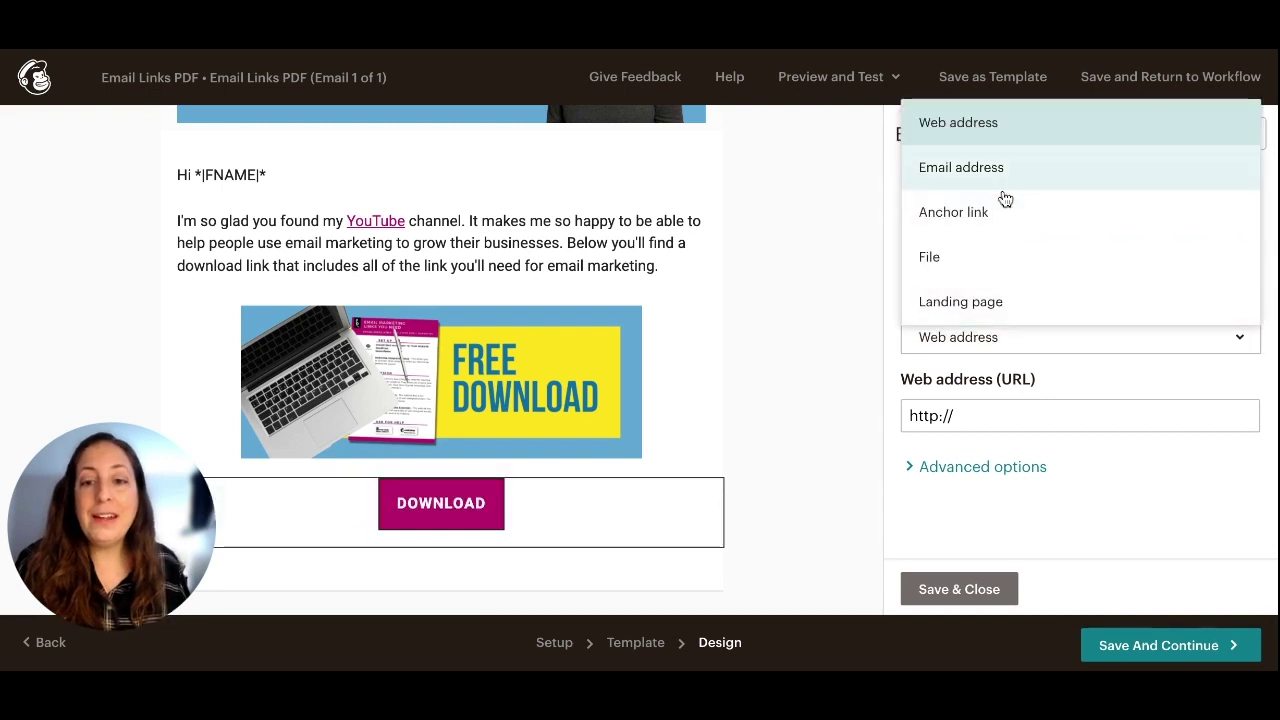
left_click(1004, 262)
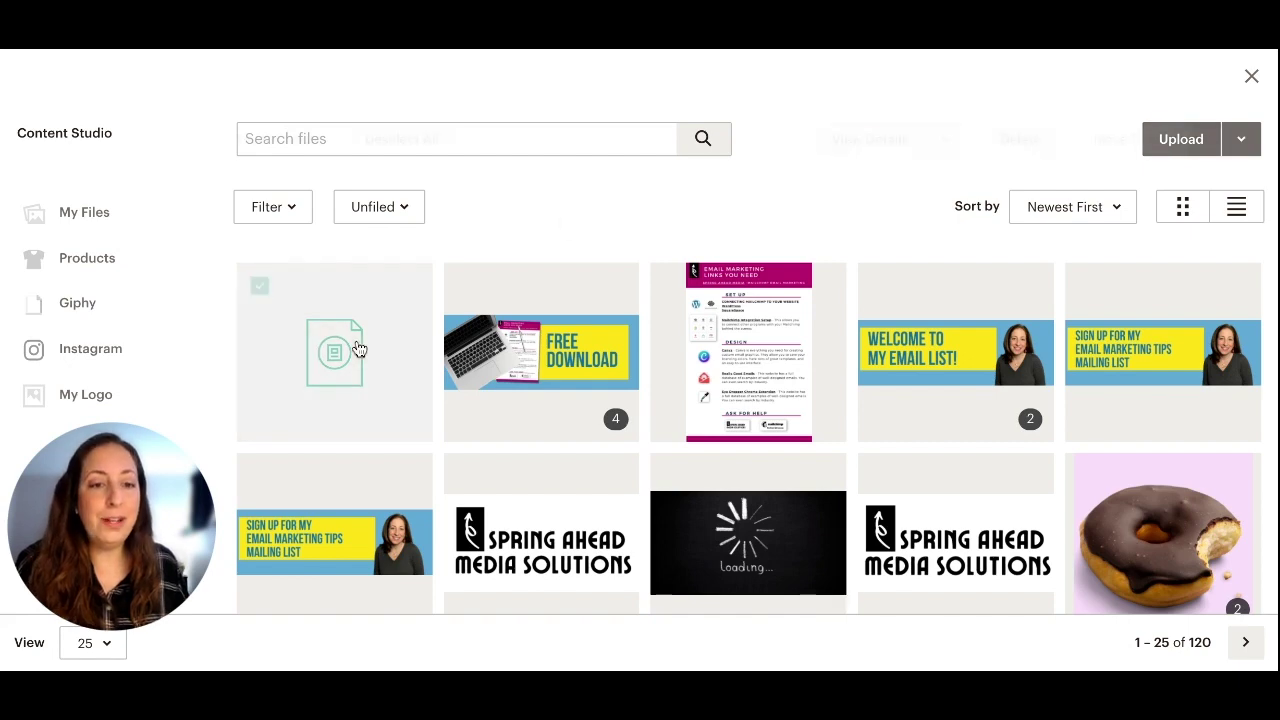
left_click(358, 348)
left_click(1226, 142)
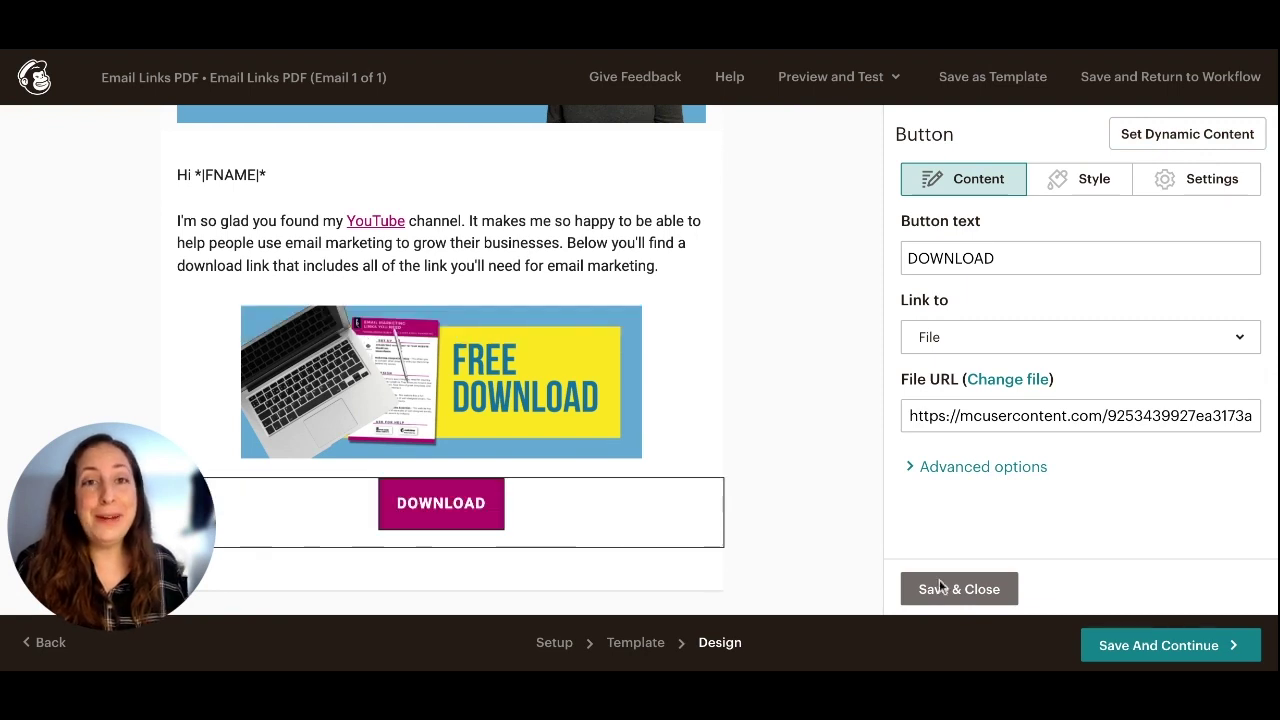
left_click(980, 590)
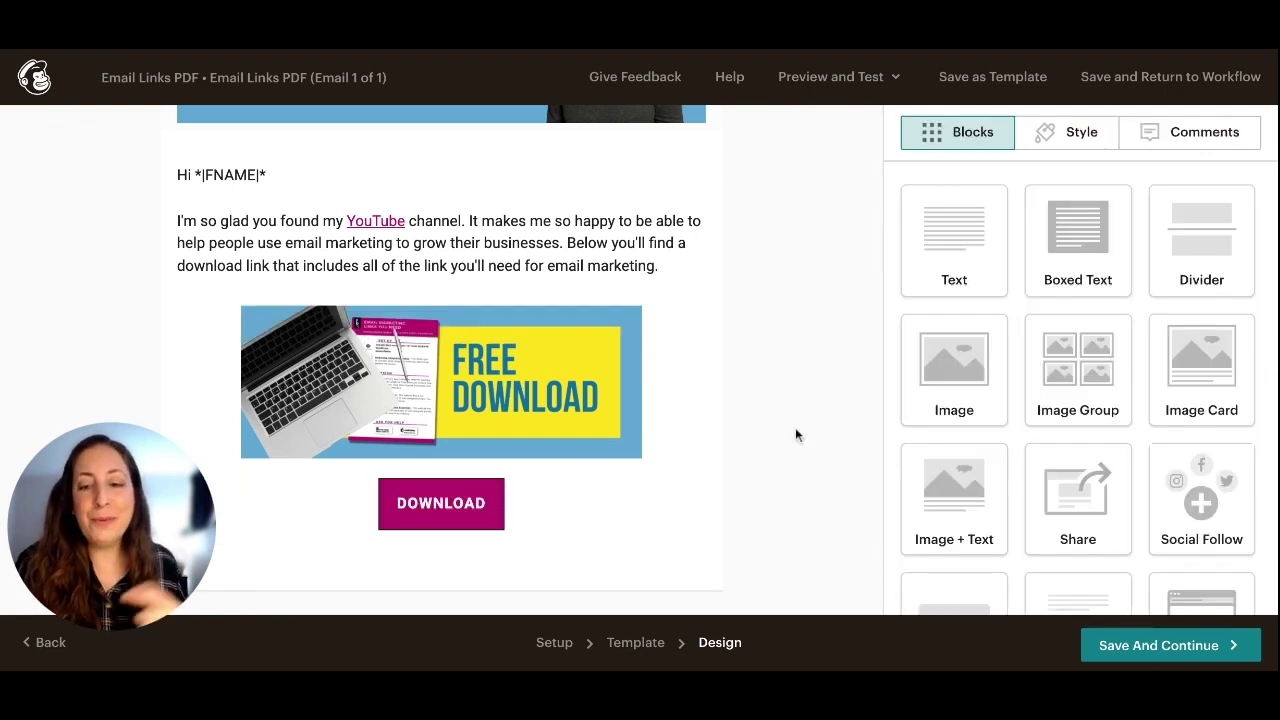
left_click(1127, 648)
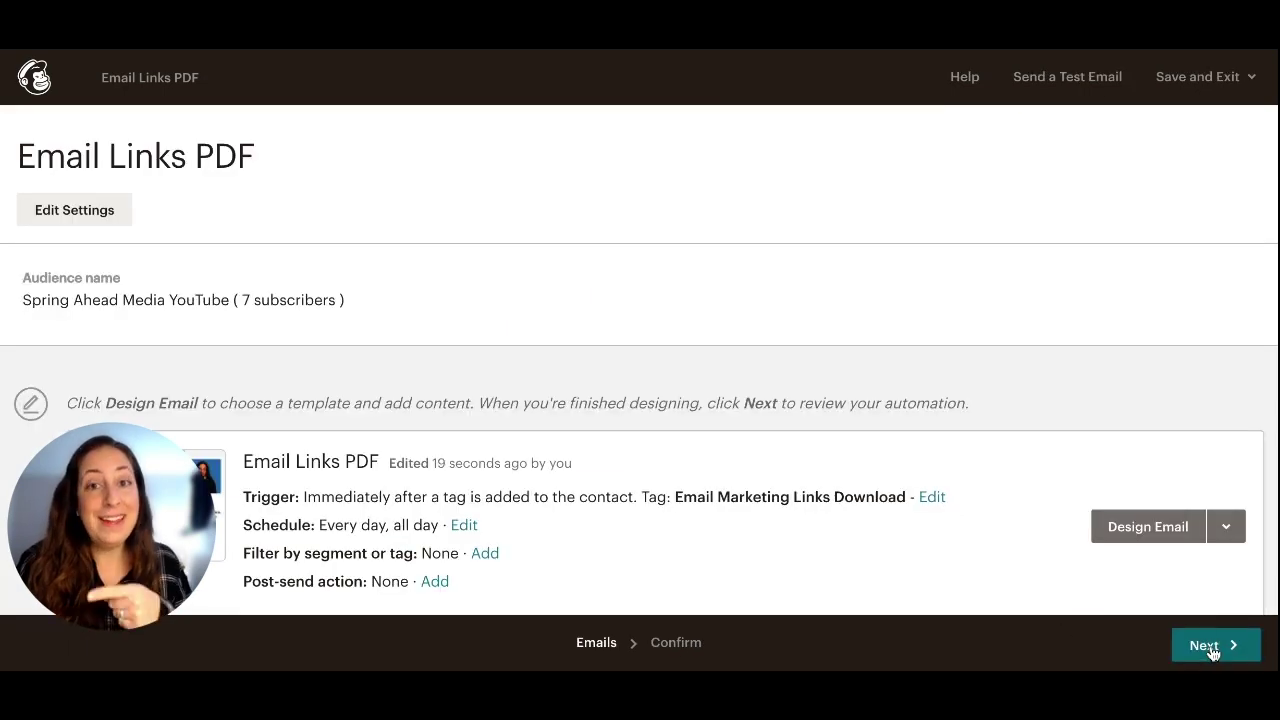
Start sending the Email Links PDF automation and confirm, so it shows as Active.
left_click(1210, 648)
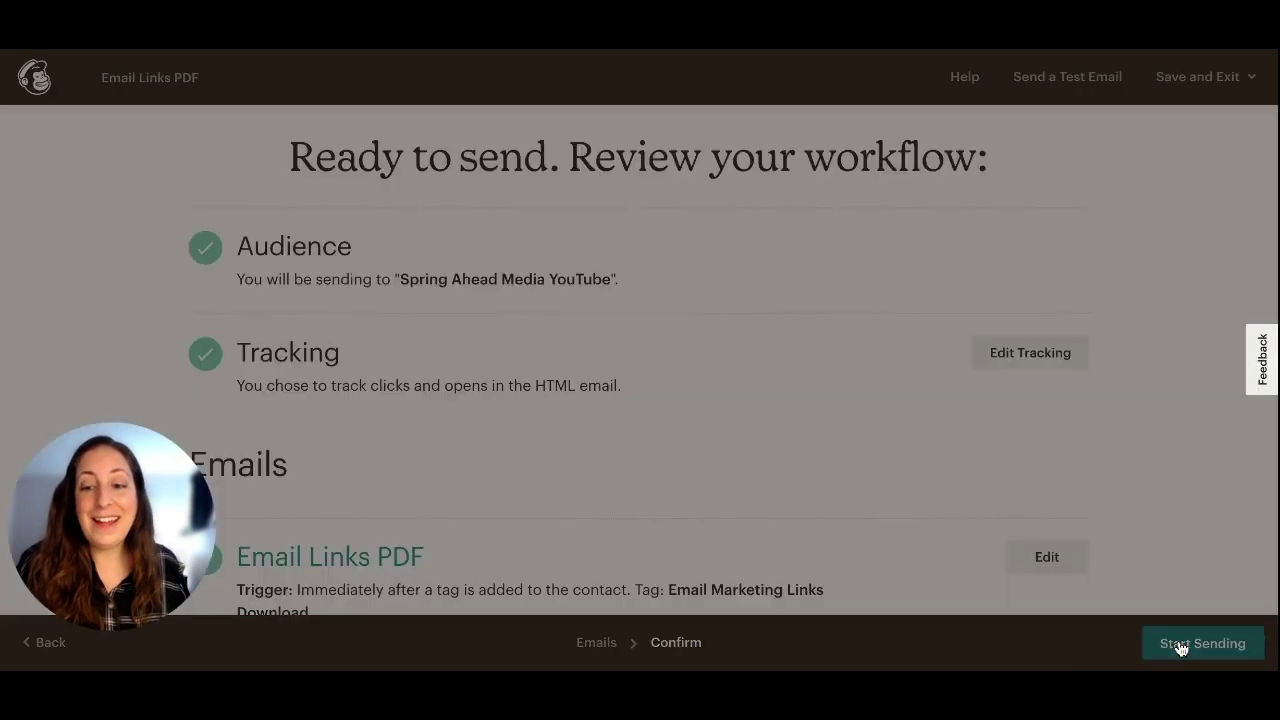
left_click(1177, 646)
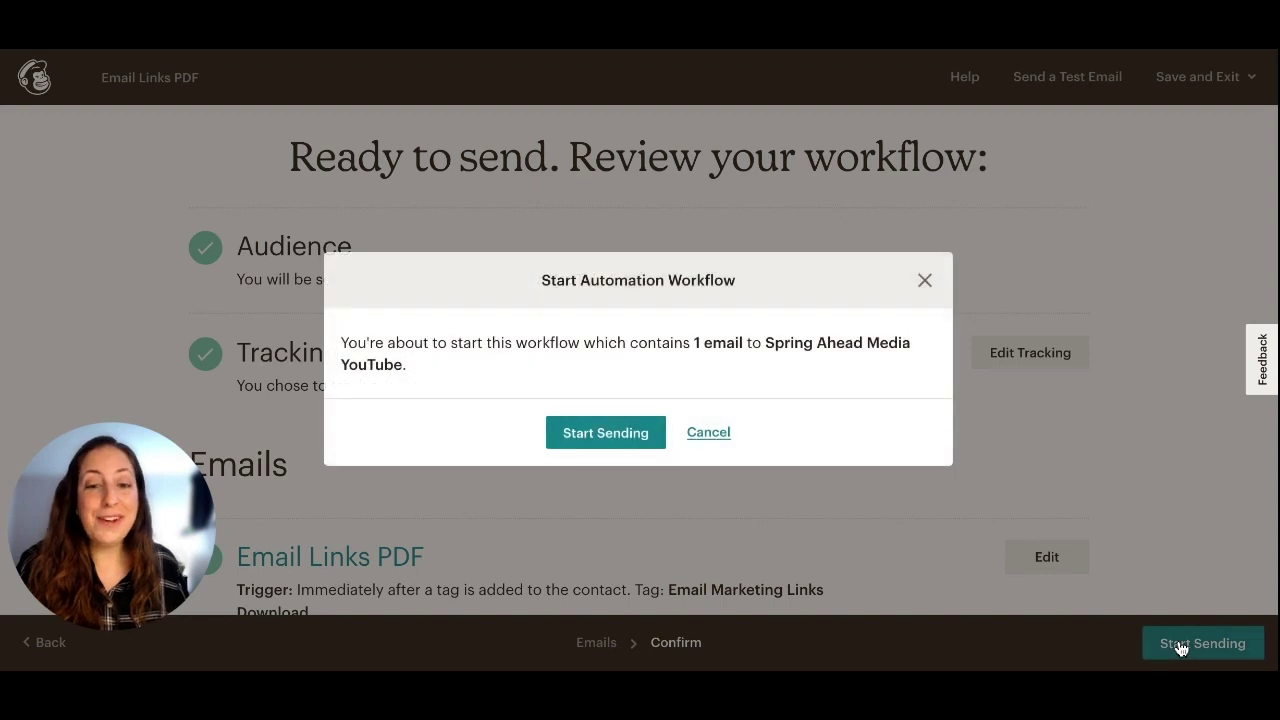
left_click(638, 446)
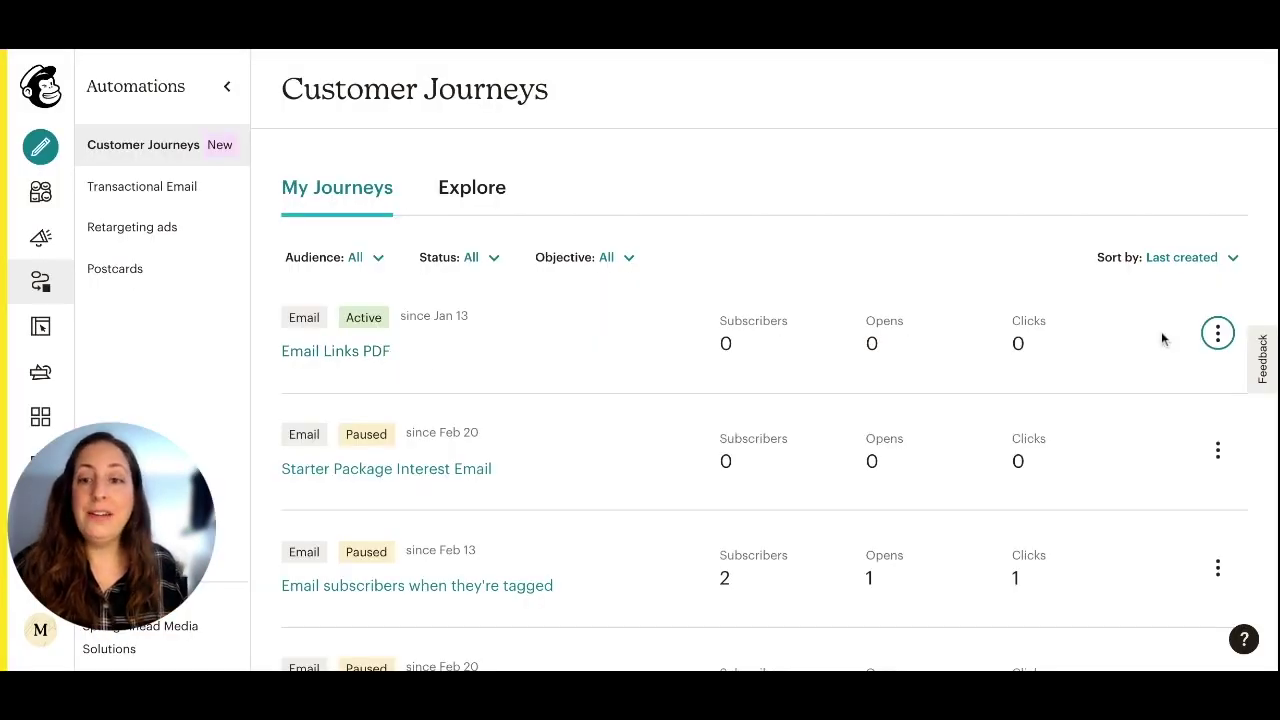
left_click(1218, 334)
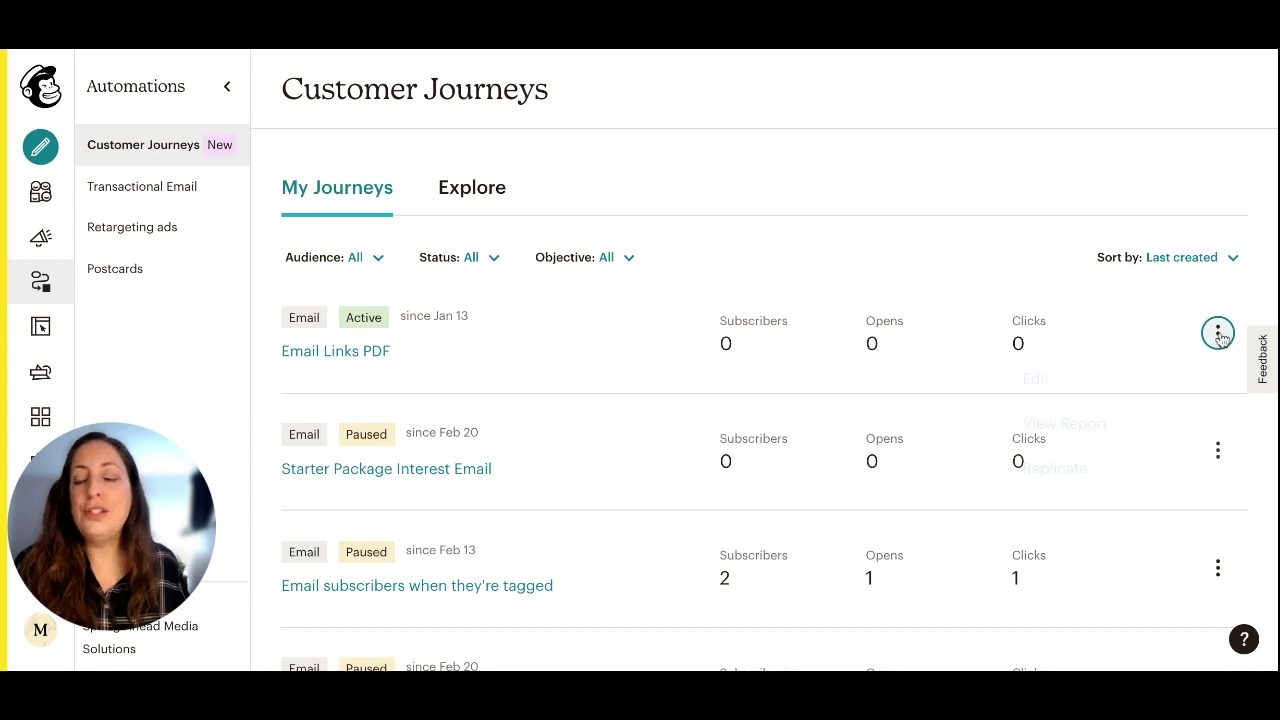